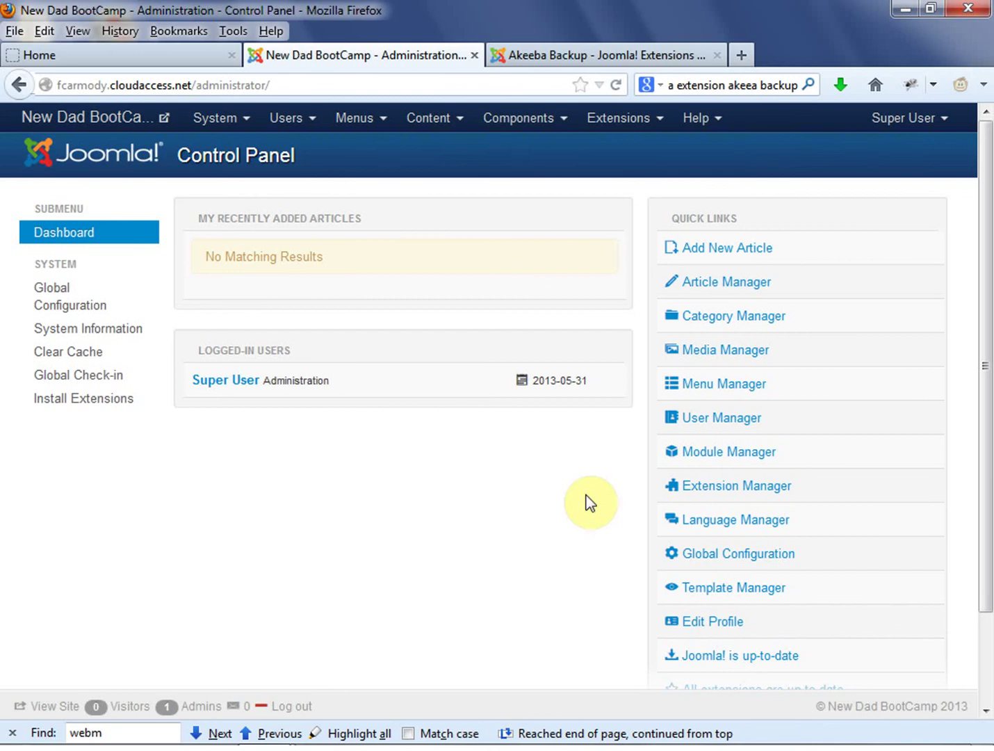
- Go from the Joomla Extensions Directory listing to the Akeeba Backup download site
{"action": "left_click", "coordinate": [583, 55]}
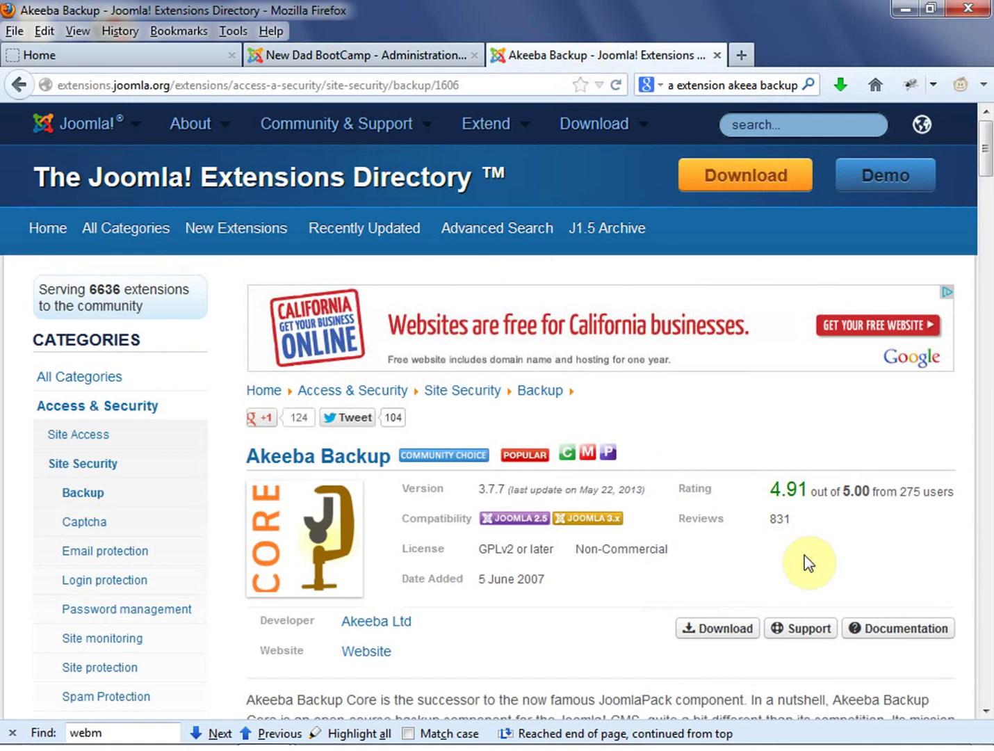
{"action": "left_click", "coordinate": [720, 630]}
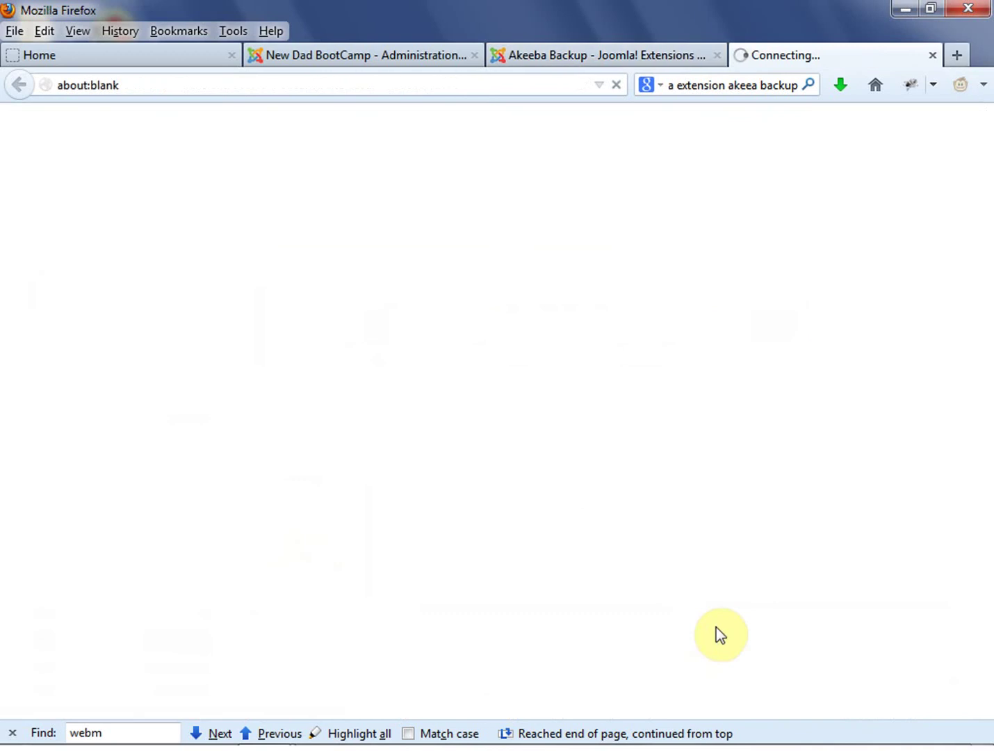
{"action": "left_click", "coordinate": [625, 56]}
{"action": "left_click", "coordinate": [808, 56]}
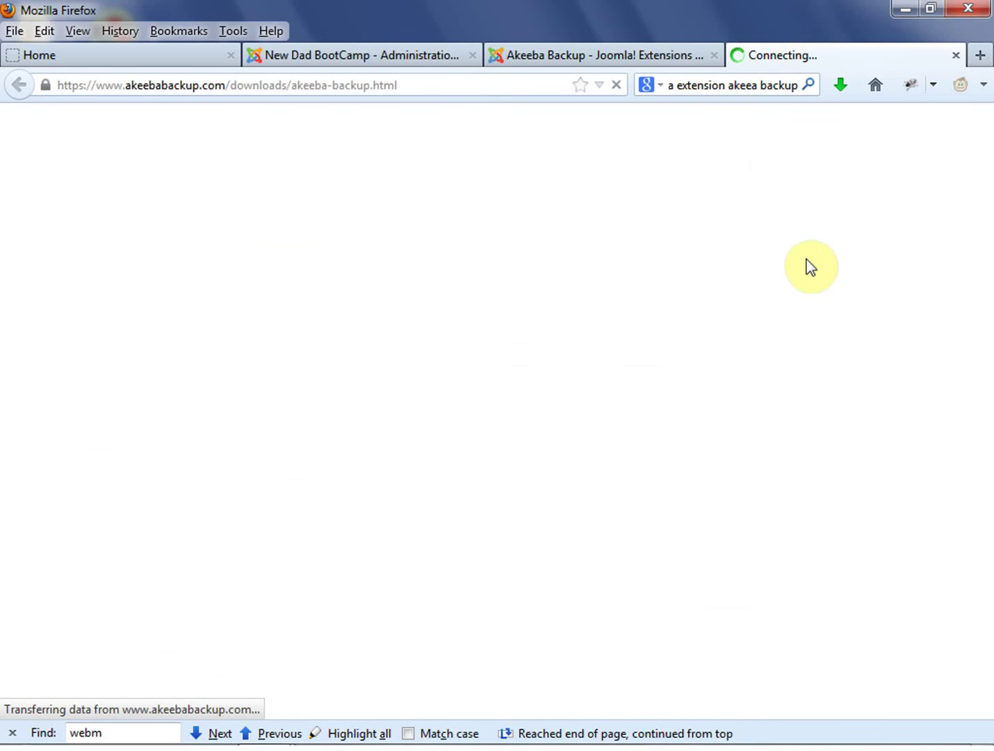
{"action": "scroll", "coordinate": [566, 475], "scroll_direction": "down", "scroll_amount": 5}
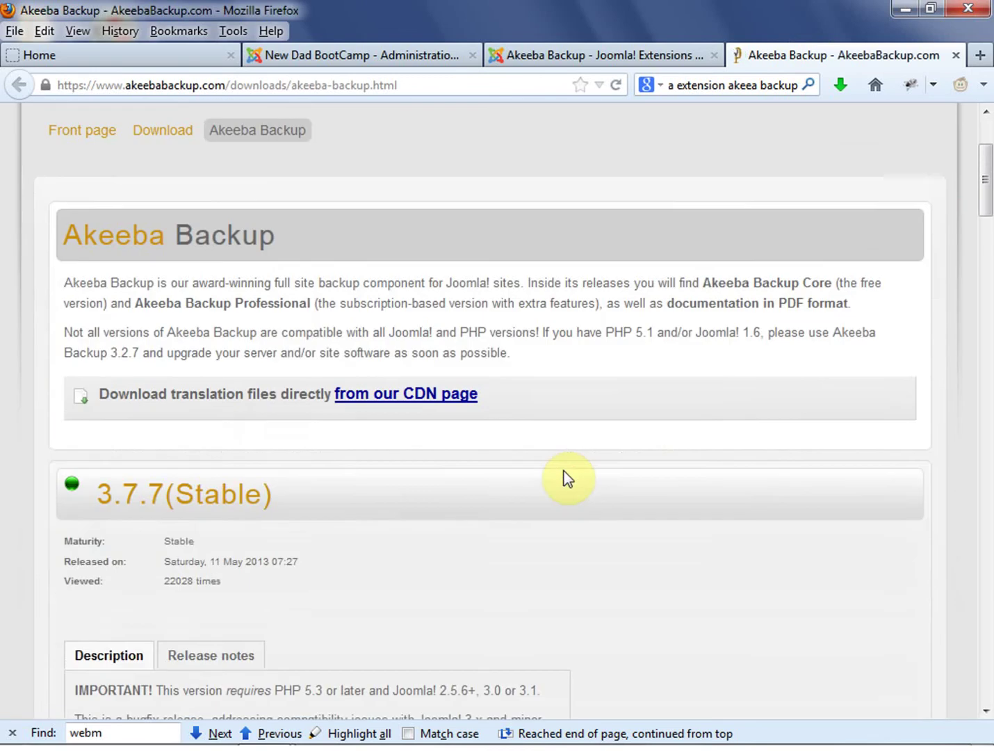
{"action": "scroll", "coordinate": [543, 469], "scroll_direction": "down", "scroll_amount": 1}
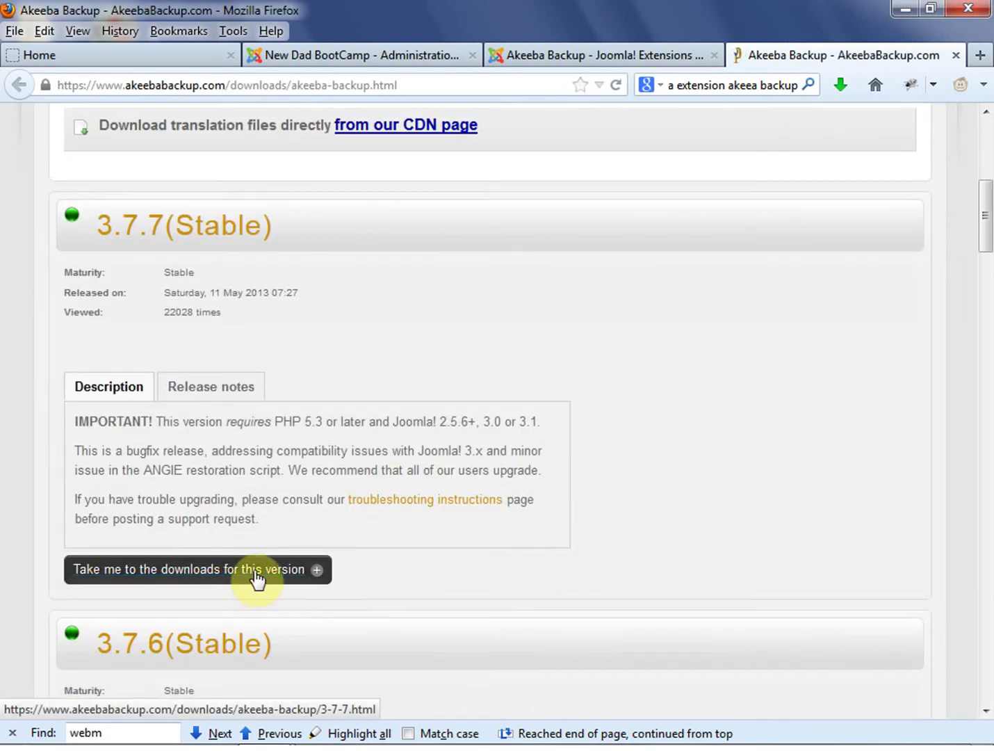
{"action": "scroll", "coordinate": [417, 417], "scroll_direction": "up", "scroll_amount": 6}
{"action": "scroll", "coordinate": [418, 416], "scroll_direction": "down", "scroll_amount": 3}
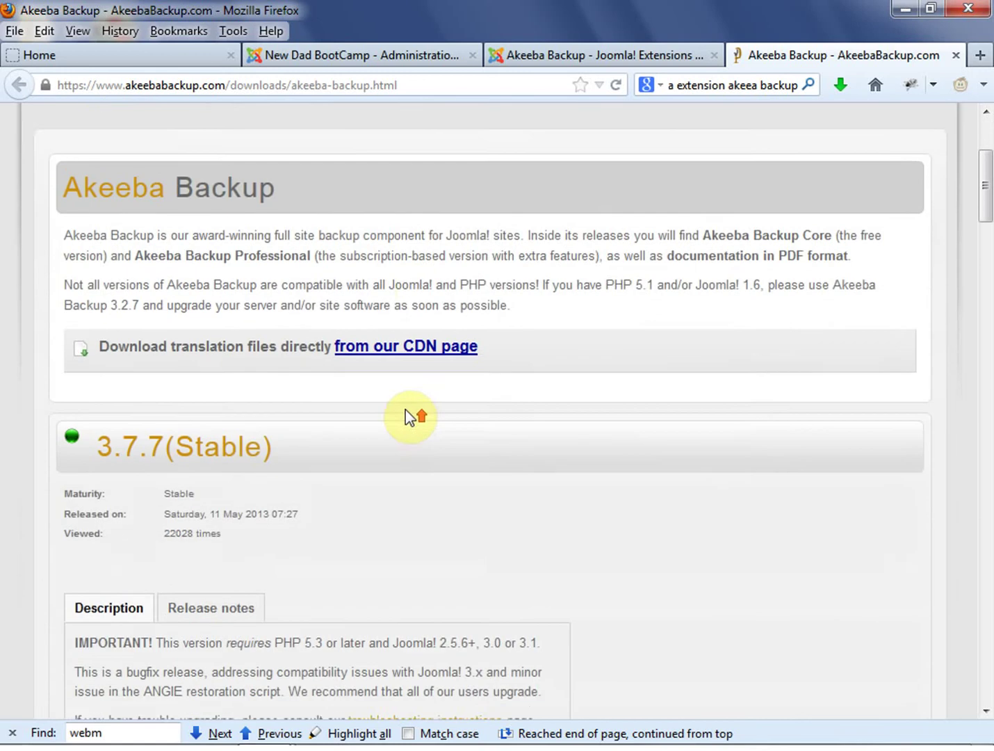
{"action": "scroll", "coordinate": [406, 409], "scroll_direction": "up", "scroll_amount": 1}
{"action": "scroll", "coordinate": [326, 427], "scroll_direction": "down", "scroll_amount": 4}
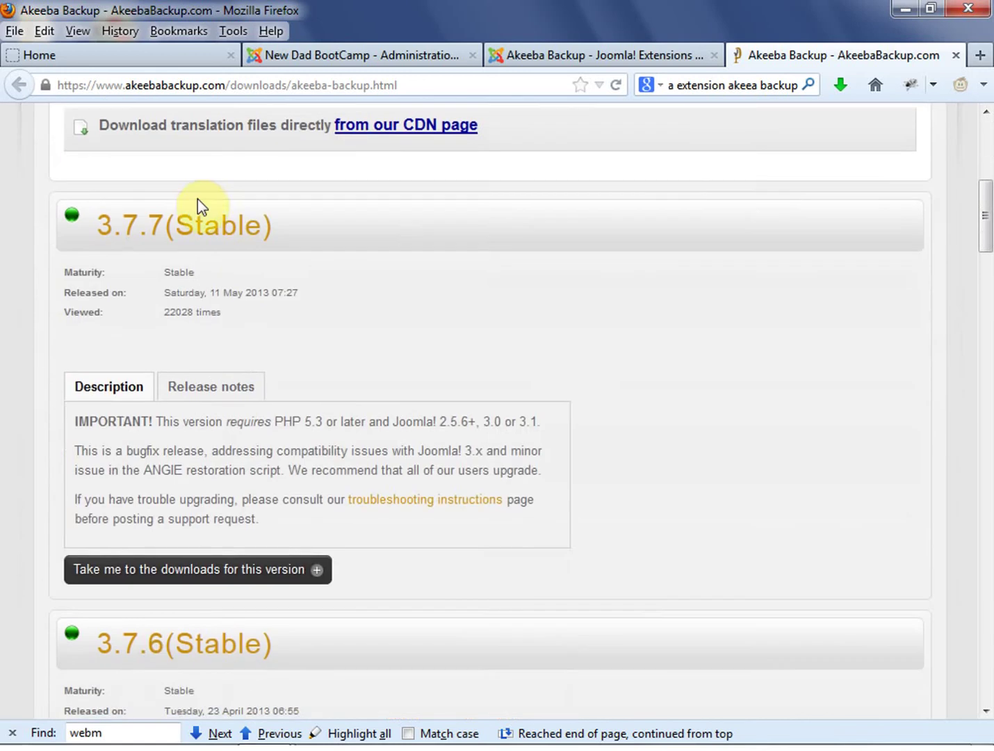
- Save the Core package com_akeeba-3.7.7-core.zip from the 3.7.7 downloads page
{"action": "left_click", "coordinate": [224, 582]}
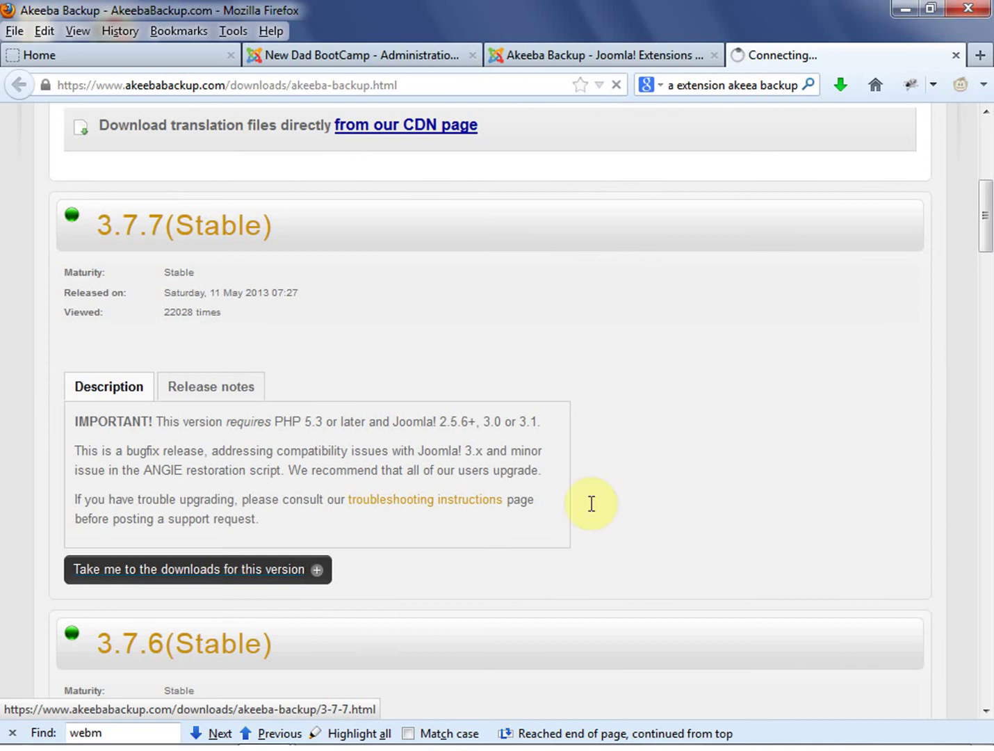
{"action": "scroll", "coordinate": [570, 536], "scroll_direction": "down", "scroll_amount": 3}
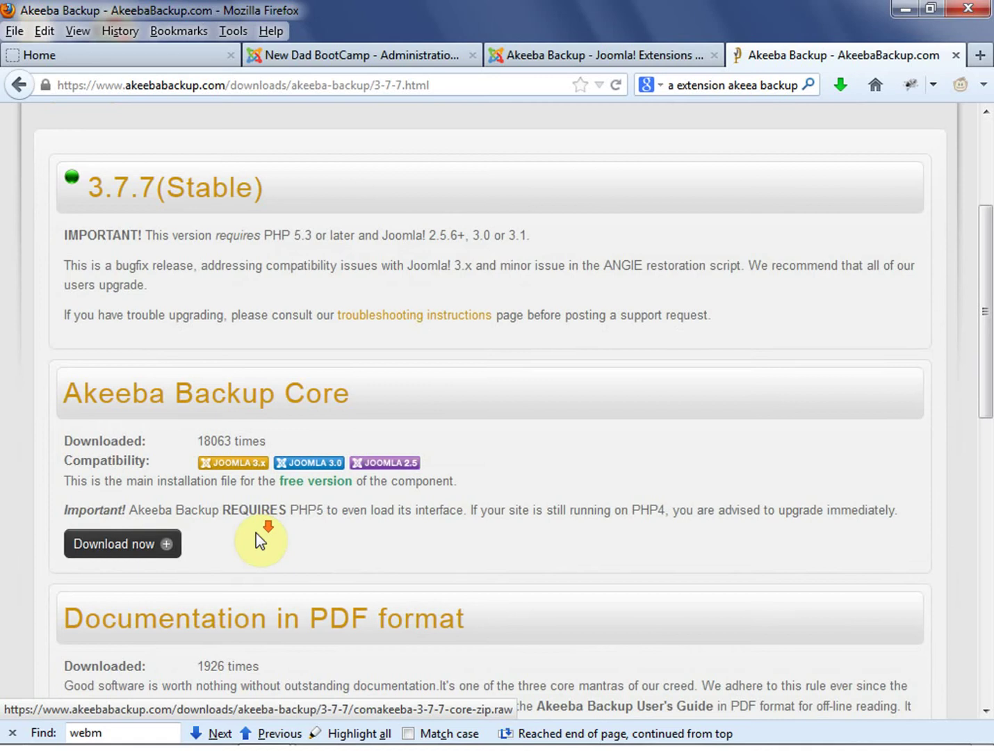
{"action": "scroll", "coordinate": [142, 455], "scroll_direction": "down", "scroll_amount": 3}
{"action": "left_click", "coordinate": [137, 435]}
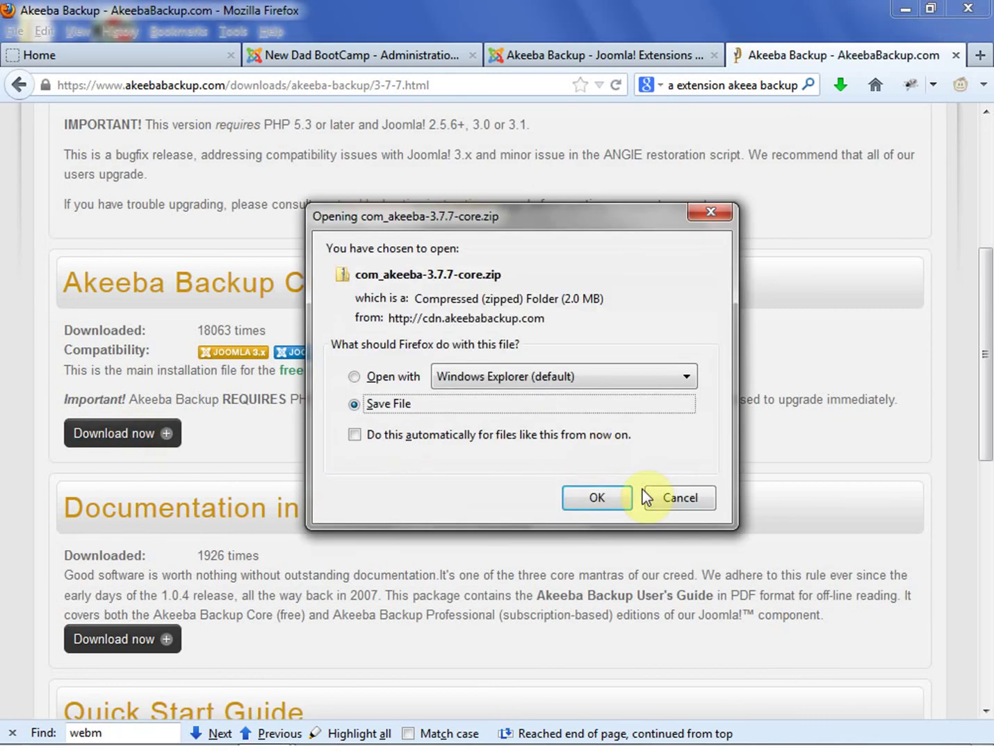
{"action": "left_click", "coordinate": [605, 504]}
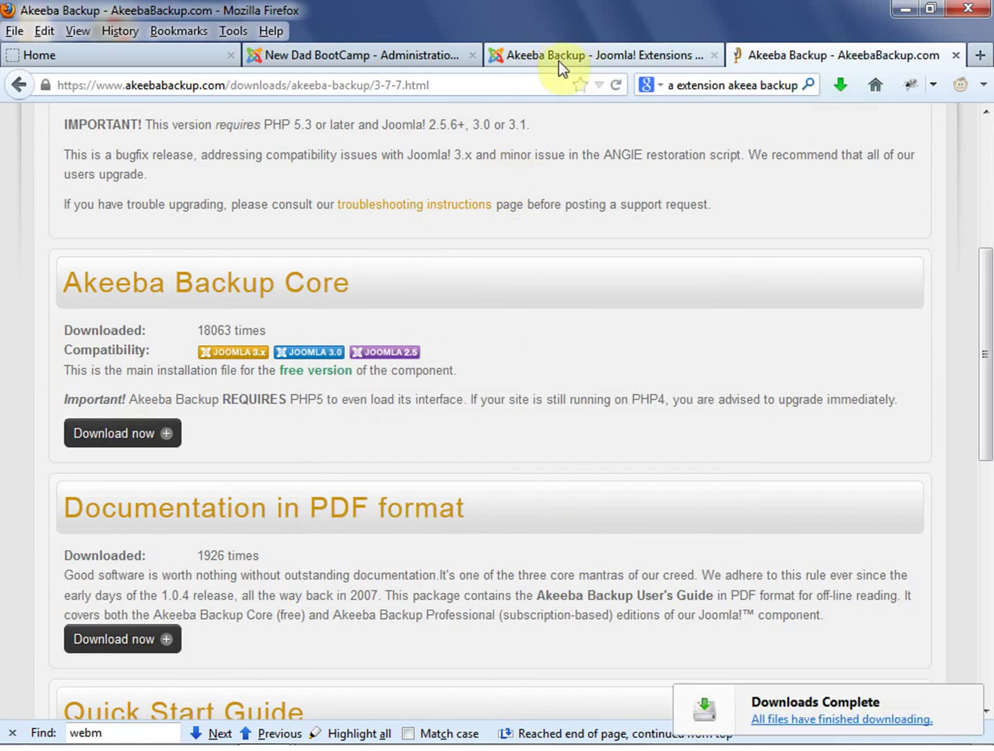
- Upload and install com_akeeba-3.7.7-core.zip through Extensions > Extension Manager
{"action": "left_click", "coordinate": [387, 62]}
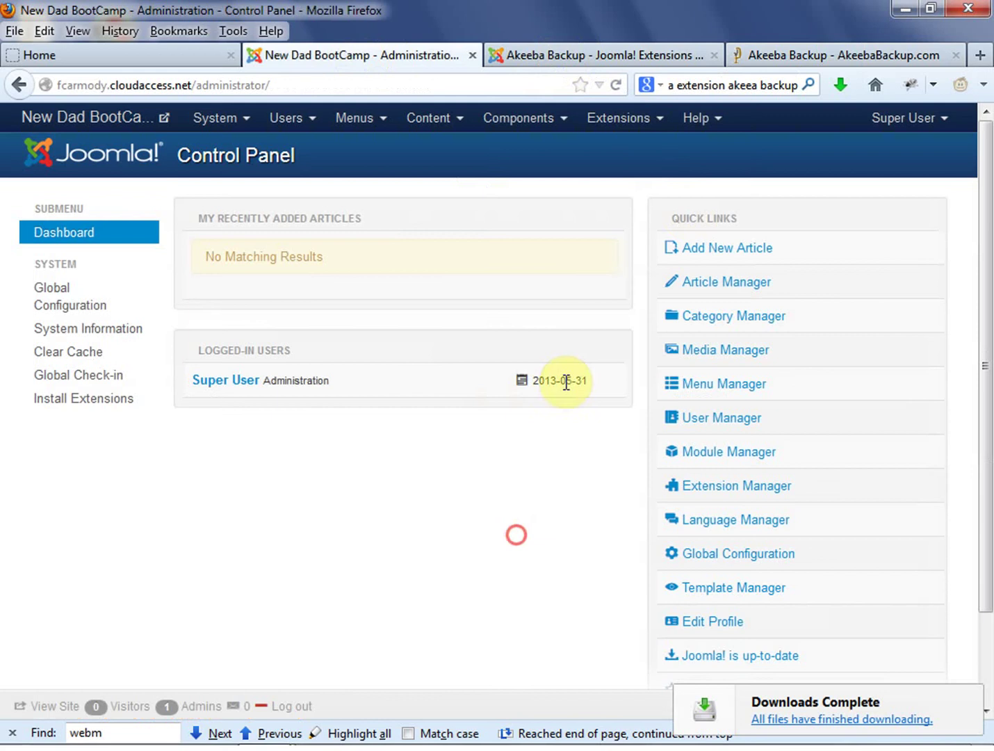
{"action": "left_click", "coordinate": [640, 120]}
{"action": "left_click", "coordinate": [648, 153]}
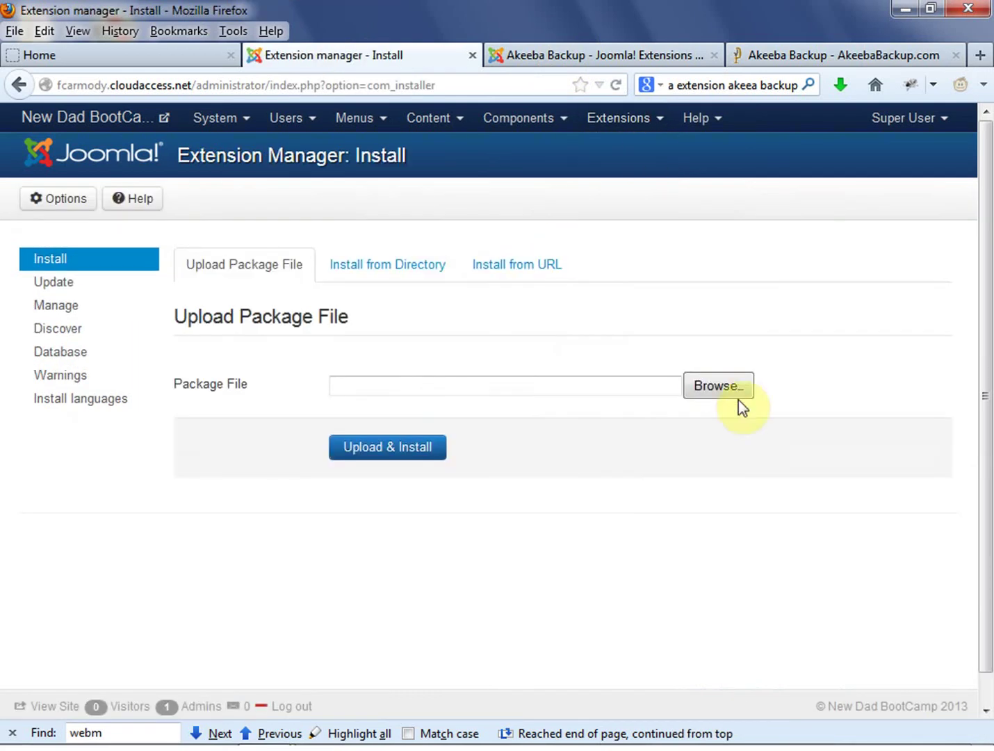
{"action": "left_click", "coordinate": [727, 391]}
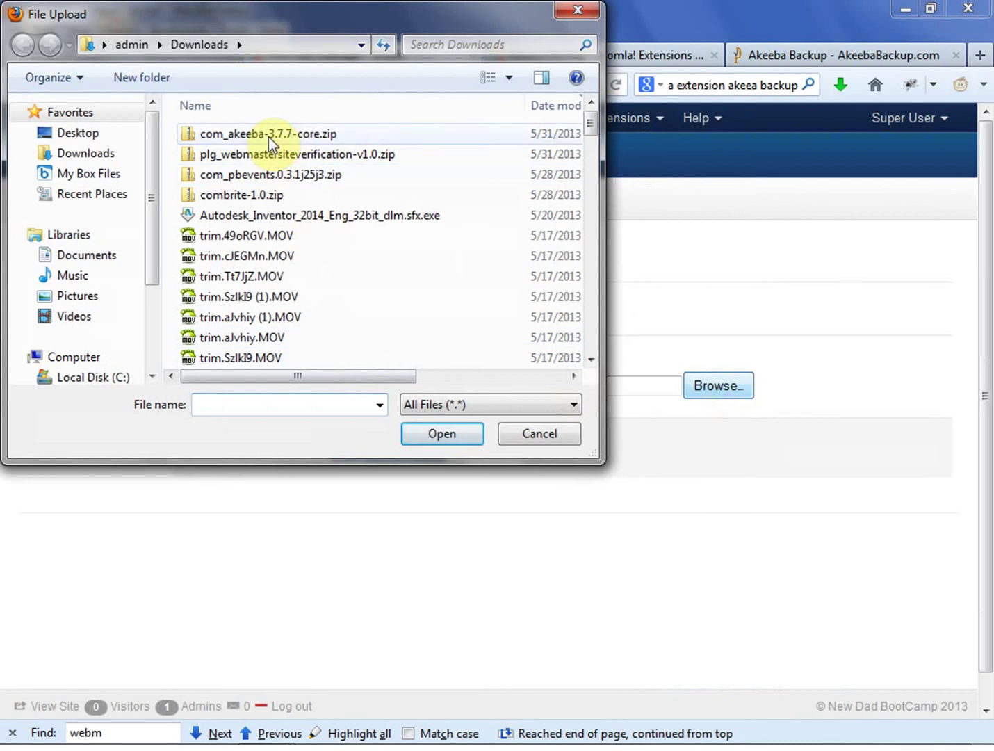
{"action": "left_click", "coordinate": [269, 137]}
{"action": "left_click", "coordinate": [437, 435]}
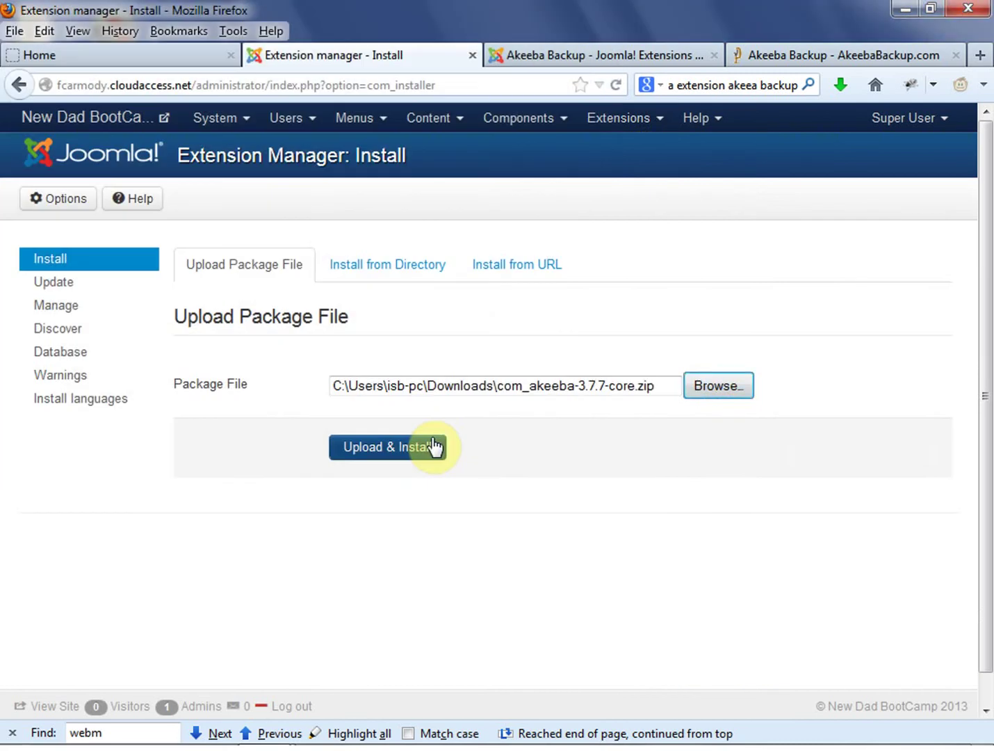
{"action": "left_click", "coordinate": [402, 452]}
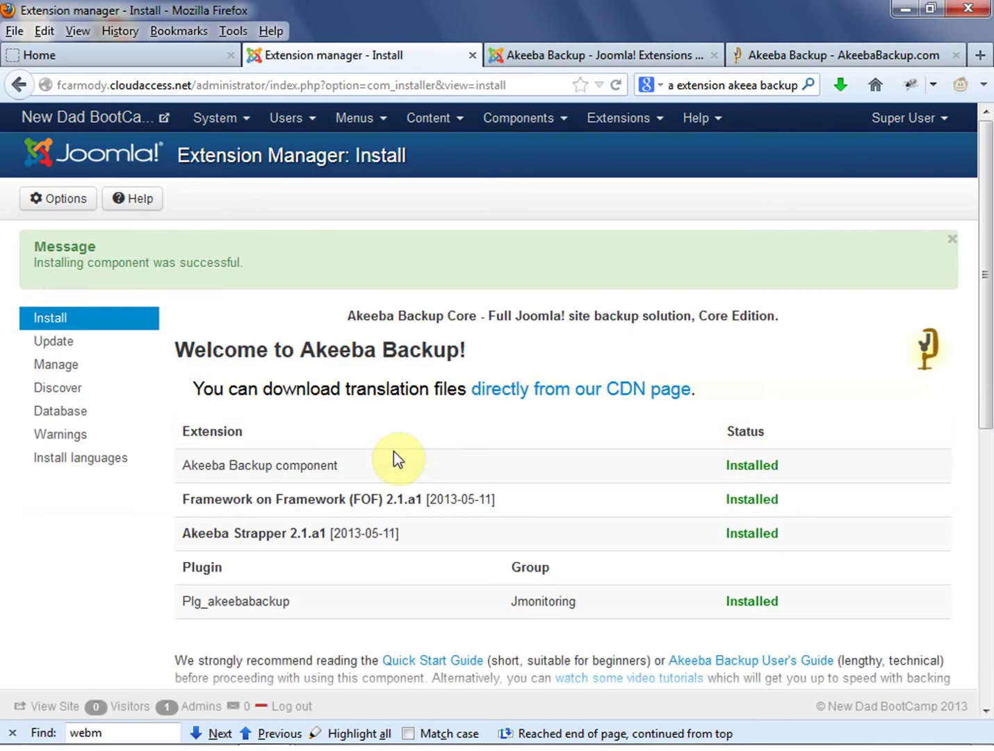
- Open Components > Akeeba Backup, leaving 'Run the Configuration Wizard' checked
{"action": "left_click", "coordinate": [779, 390]}
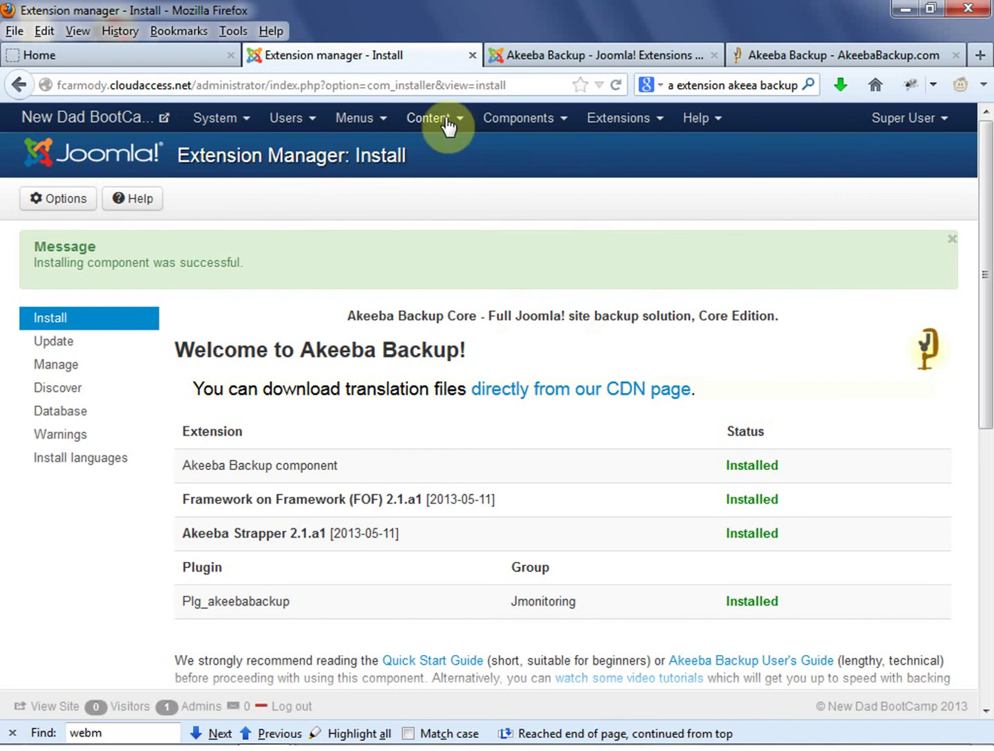
{"action": "left_click", "coordinate": [549, 118]}
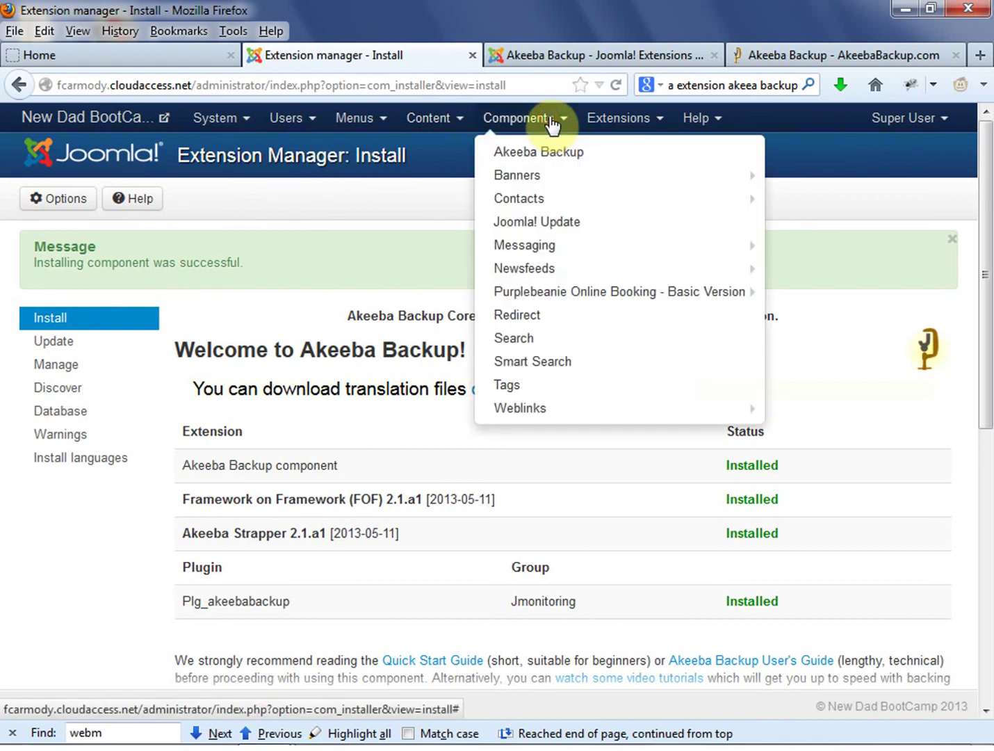
{"action": "left_click", "coordinate": [554, 153]}
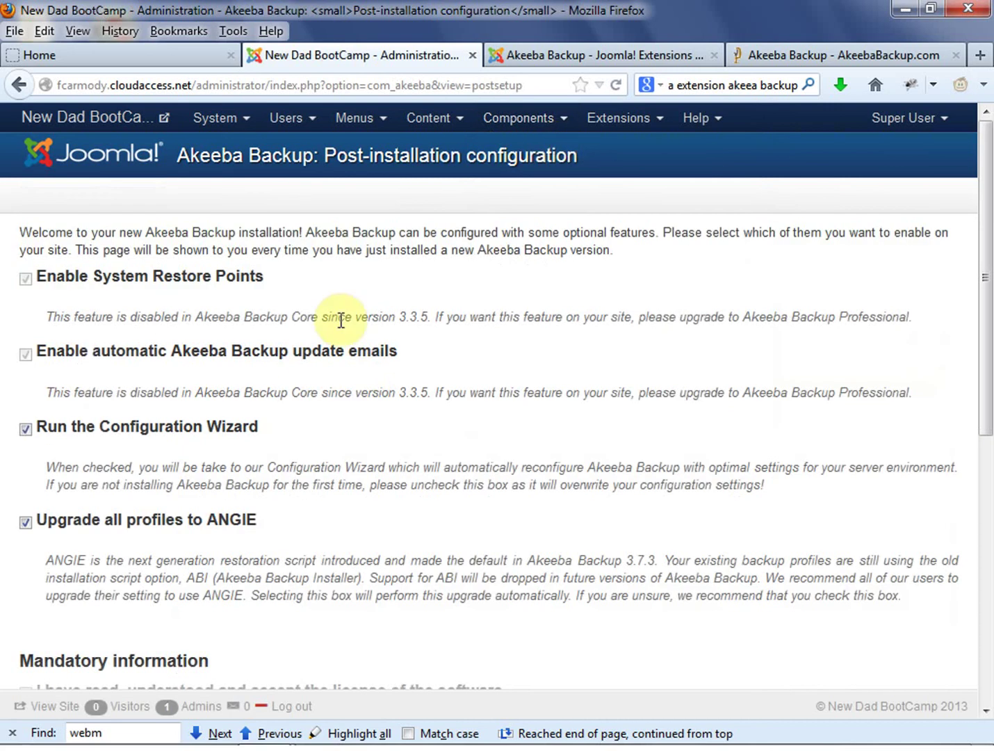
{"action": "left_click", "coordinate": [352, 433]}
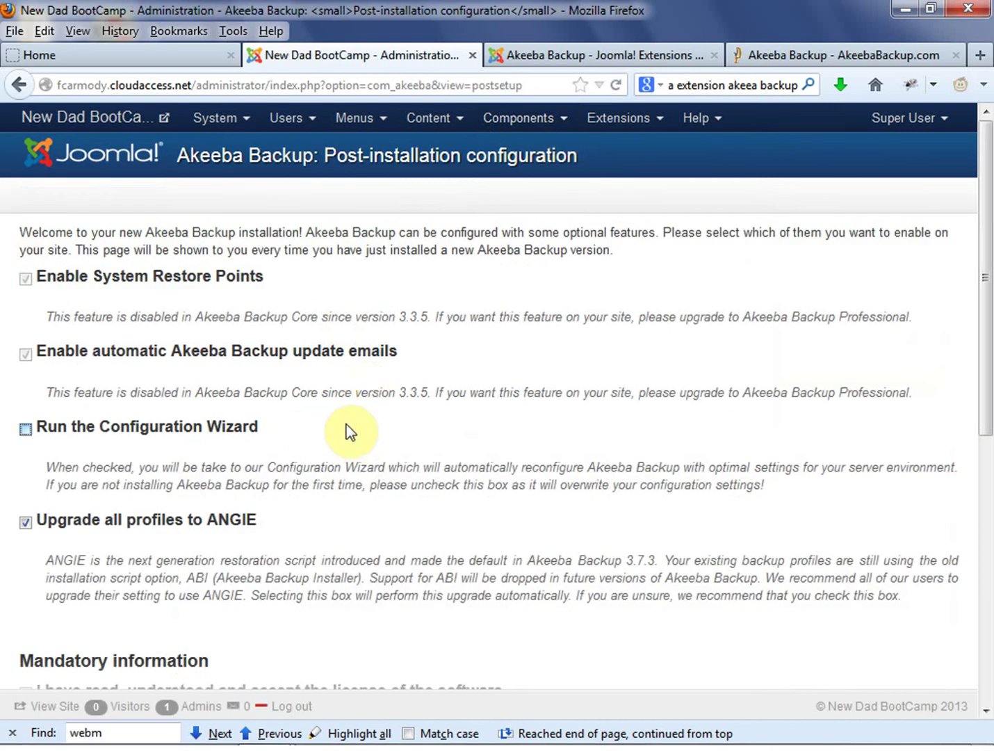
{"action": "left_click", "coordinate": [27, 430]}
- Accept the licence, subscriber-only support and untested-backups mandatory acknowledgements
{"action": "scroll", "coordinate": [332, 448], "scroll_direction": "down", "scroll_amount": 1}
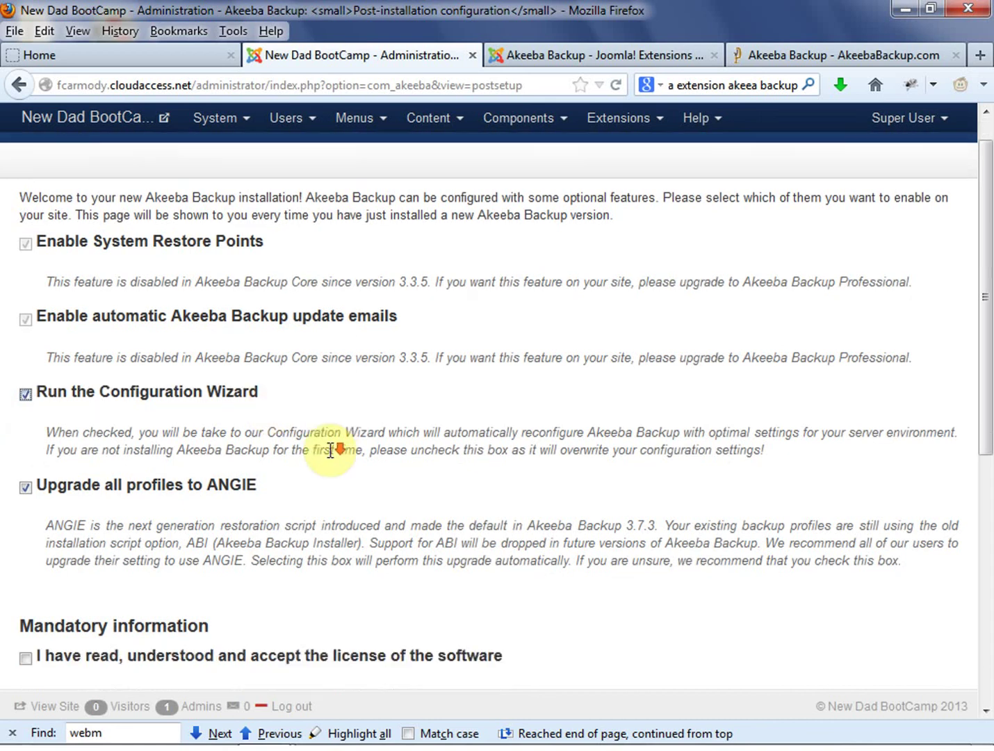
{"action": "scroll", "coordinate": [330, 450], "scroll_direction": "down", "scroll_amount": 3}
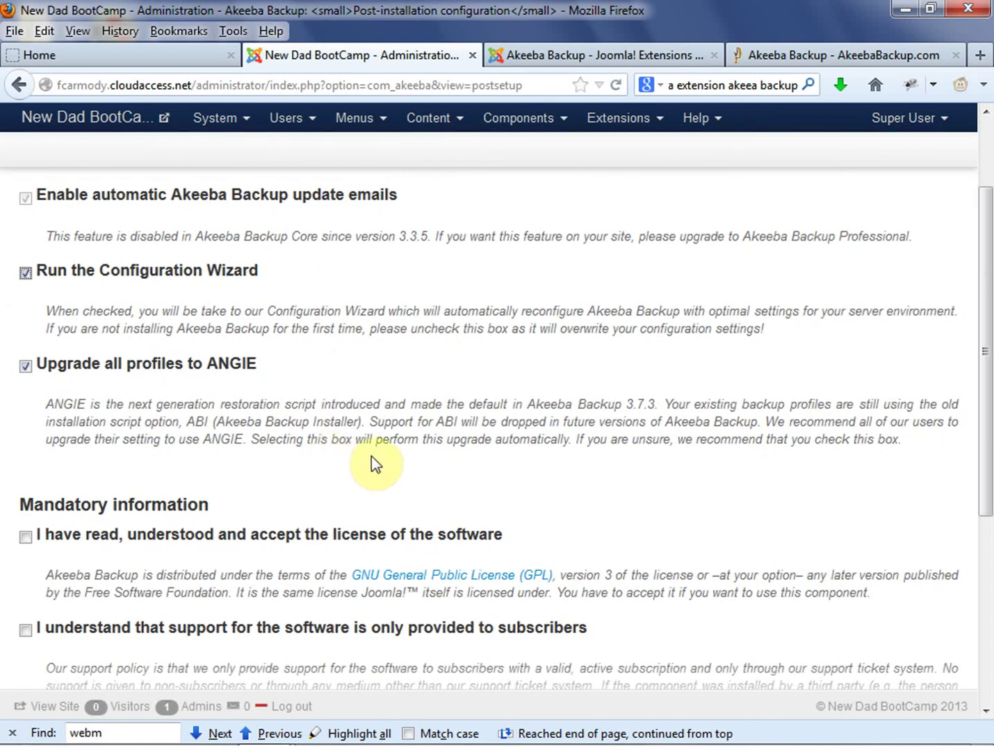
{"action": "scroll", "coordinate": [377, 461], "scroll_direction": "down", "scroll_amount": 5}
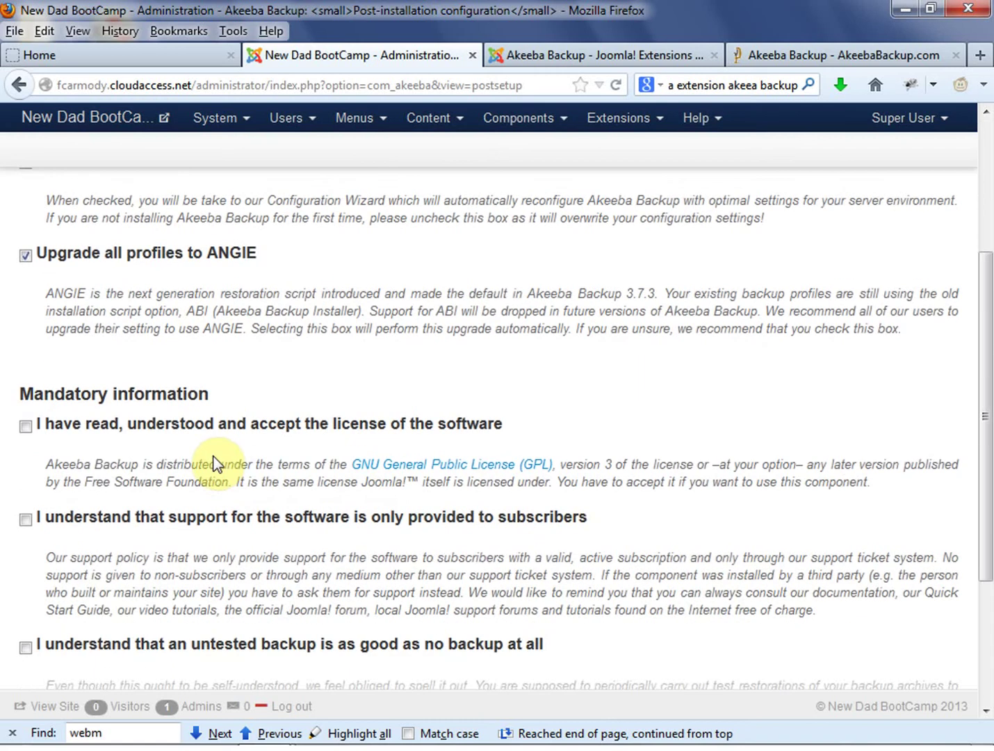
{"action": "left_click", "coordinate": [25, 317]}
{"action": "left_click", "coordinate": [26, 409]}
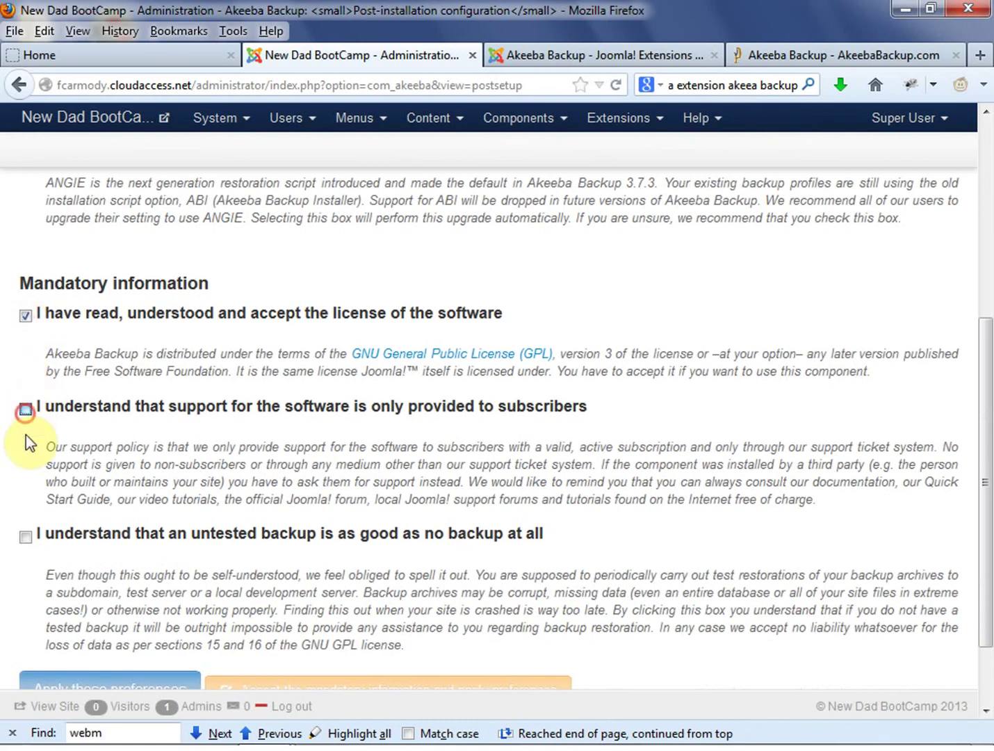
{"action": "left_click", "coordinate": [26, 536]}
{"action": "scroll", "coordinate": [382, 550], "scroll_direction": "down", "scroll_amount": 2}
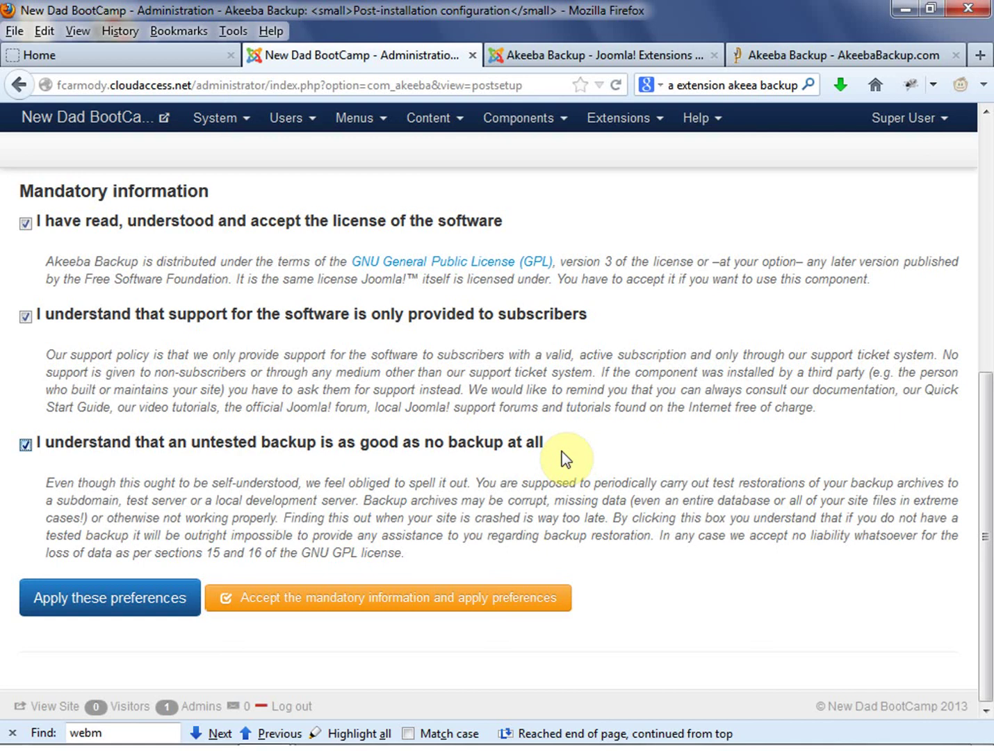
{"action": "left_click", "coordinate": [650, 620]}
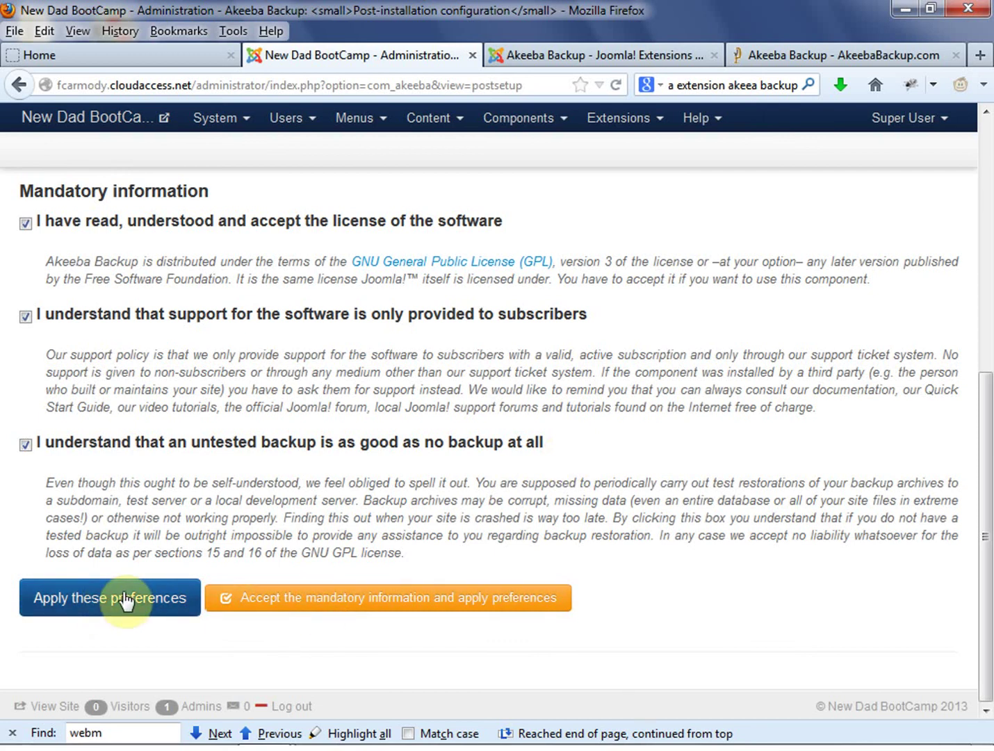
- Accept the mandatory information and apply preferences, letting the Configuration Wizard benchmark the server
{"action": "left_click", "coordinate": [251, 600]}
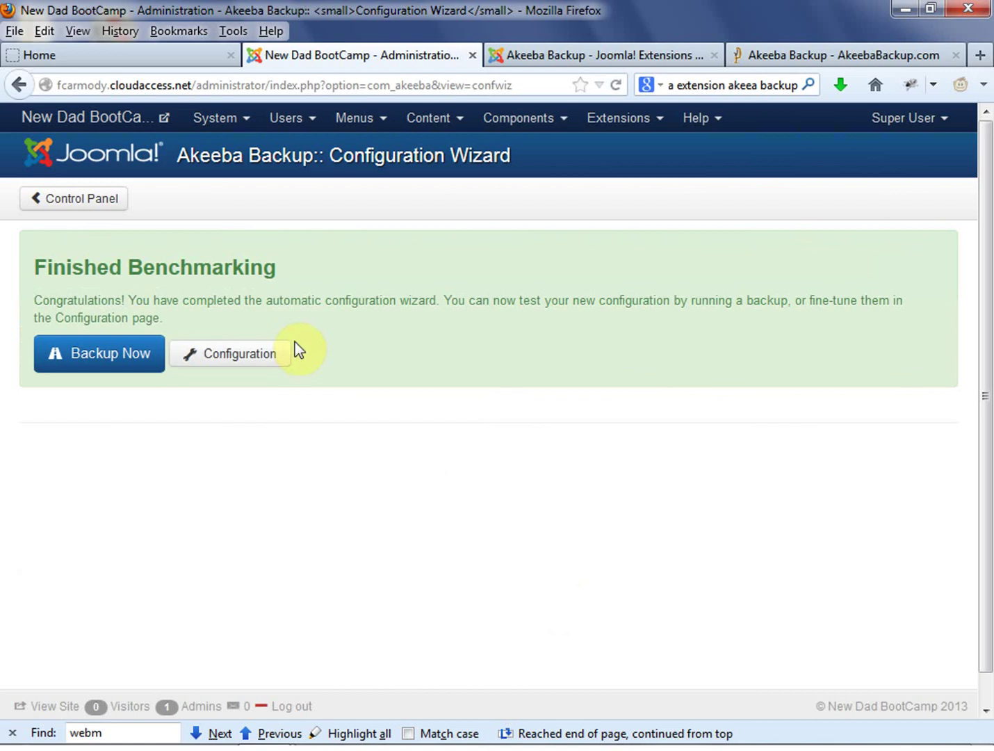
- Run Backup Now with the Default Backup Profile and the dated short description
{"action": "left_click", "coordinate": [104, 358]}
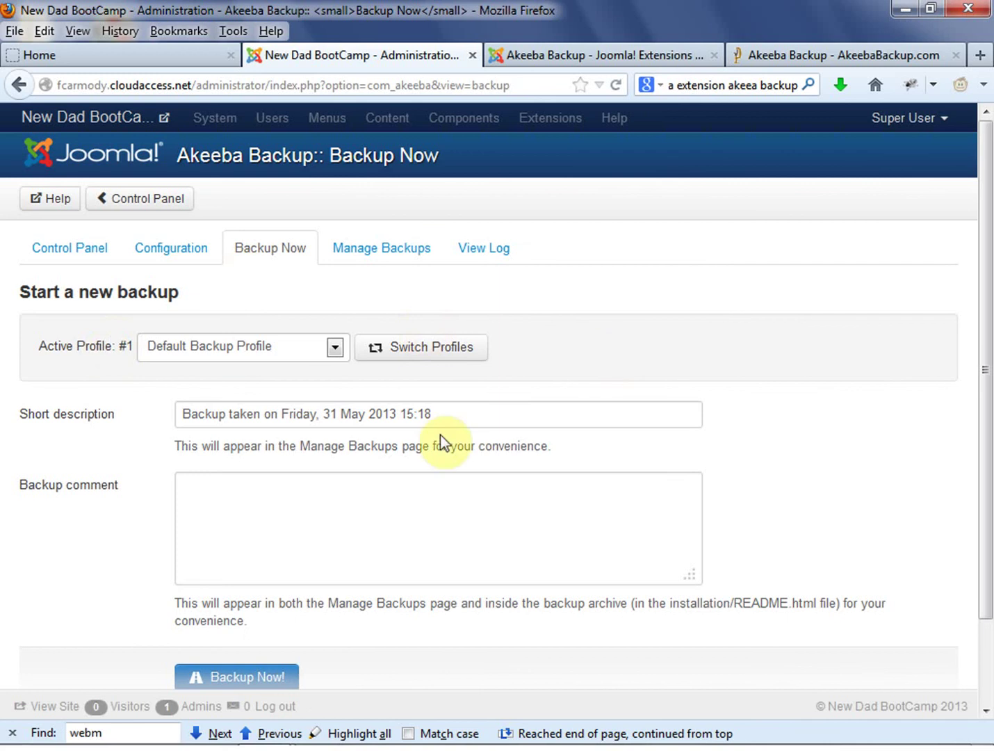
{"action": "left_click", "coordinate": [493, 414]}
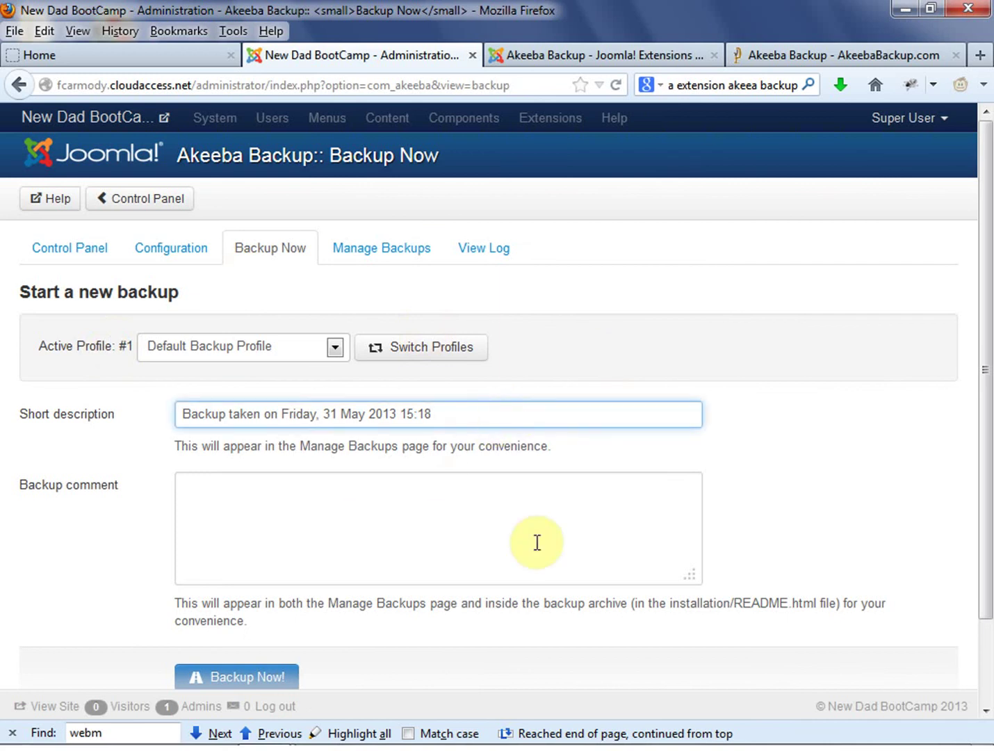
{"action": "scroll", "coordinate": [533, 534], "scroll_direction": "down", "scroll_amount": 3}
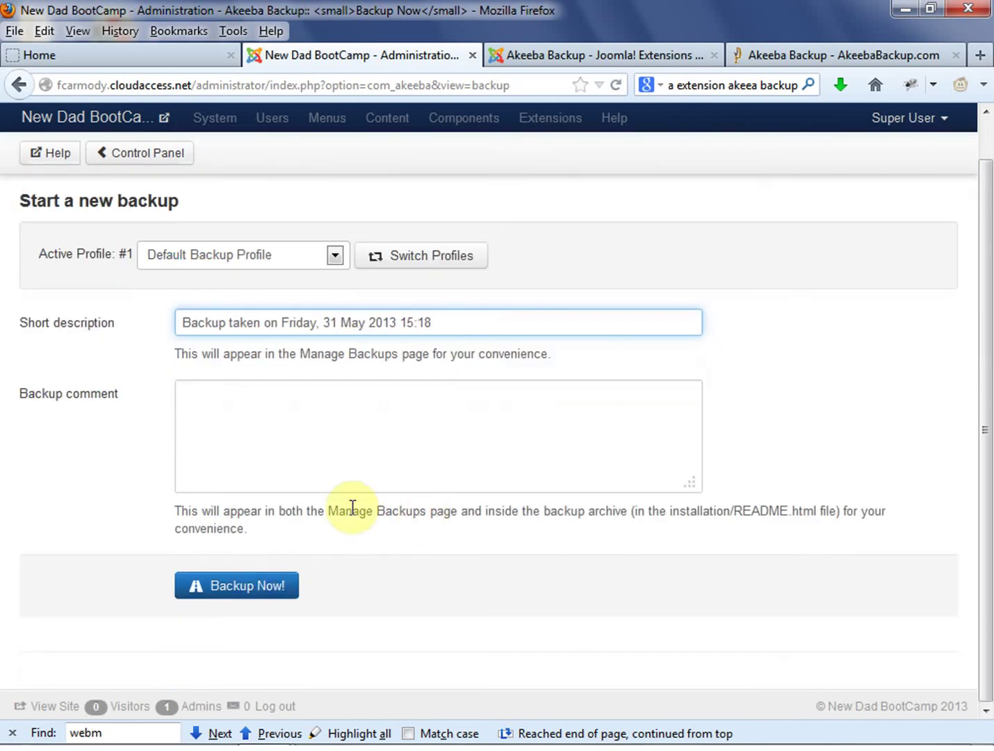
{"action": "left_click", "coordinate": [257, 599]}
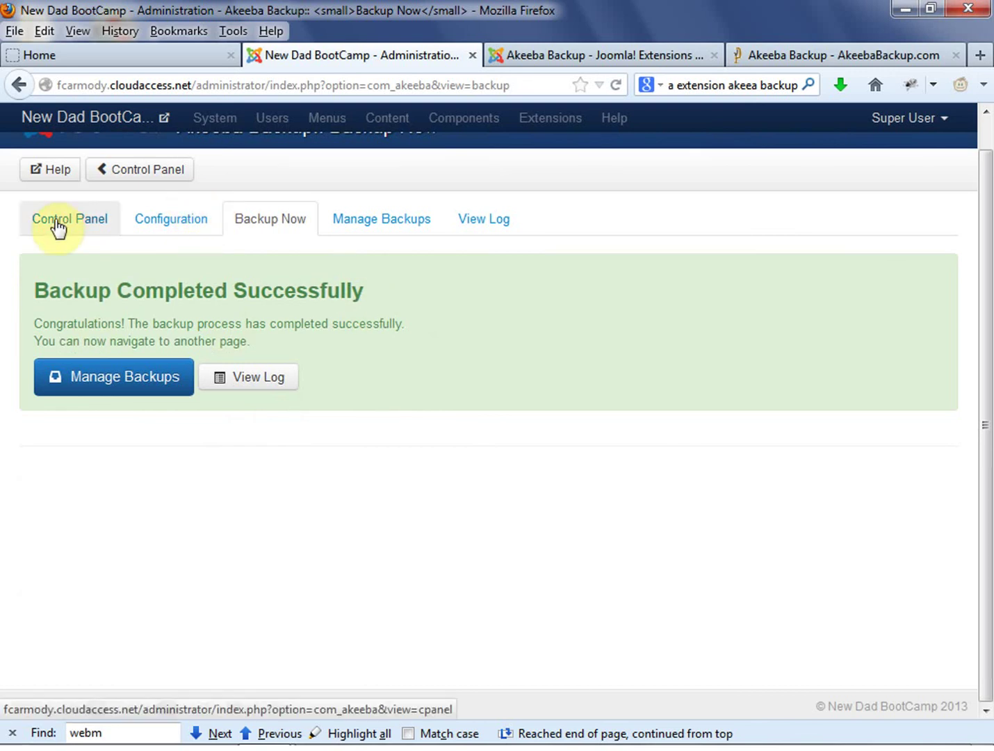
- Download the backup's Part 00 .jpa archive (12.8 MB) from Manage Backups and save it locally
{"action": "left_click", "coordinate": [135, 382]}
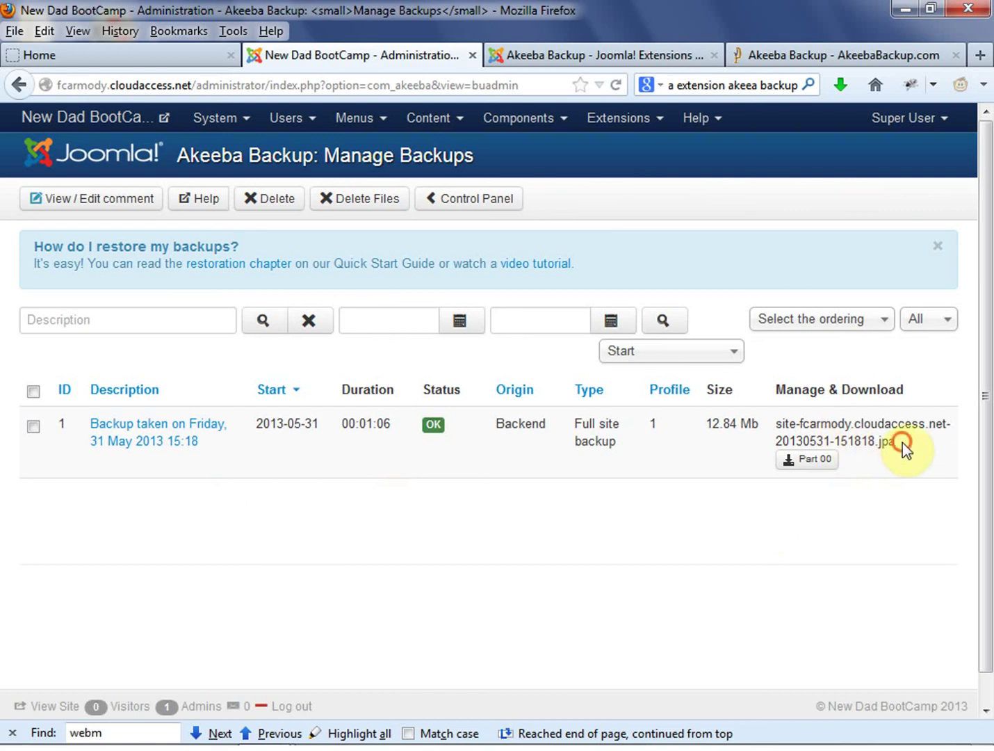
{"action": "left_click_drag", "start_coordinate": [897, 442], "coordinate": [770, 423]}
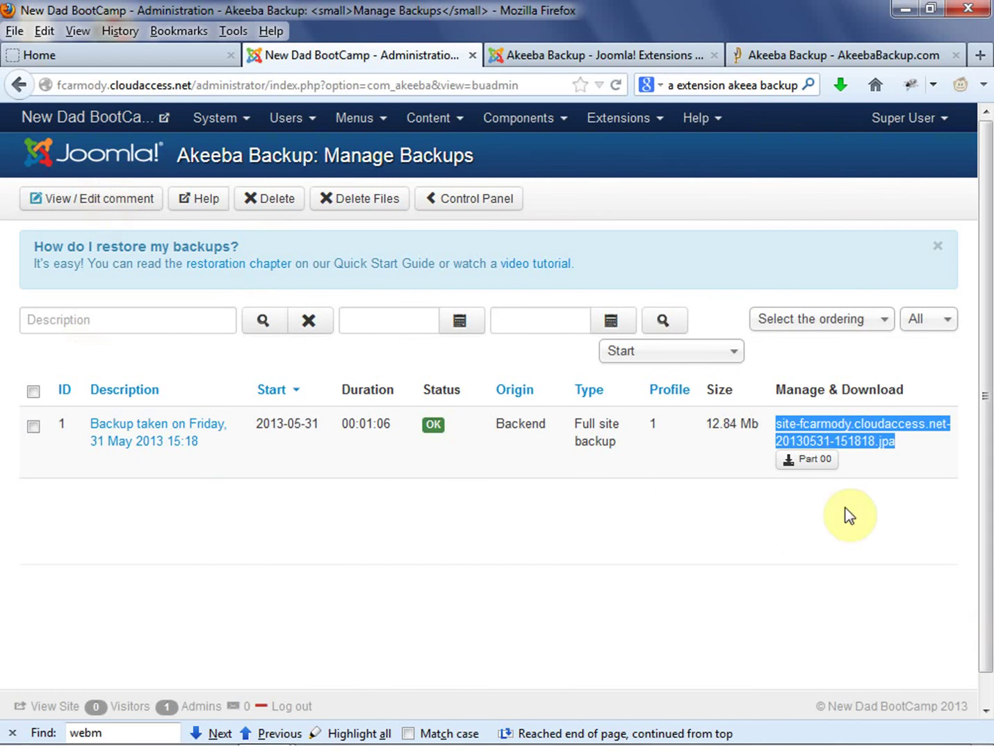
{"action": "left_click", "coordinate": [838, 526]}
{"action": "left_click", "coordinate": [812, 461]}
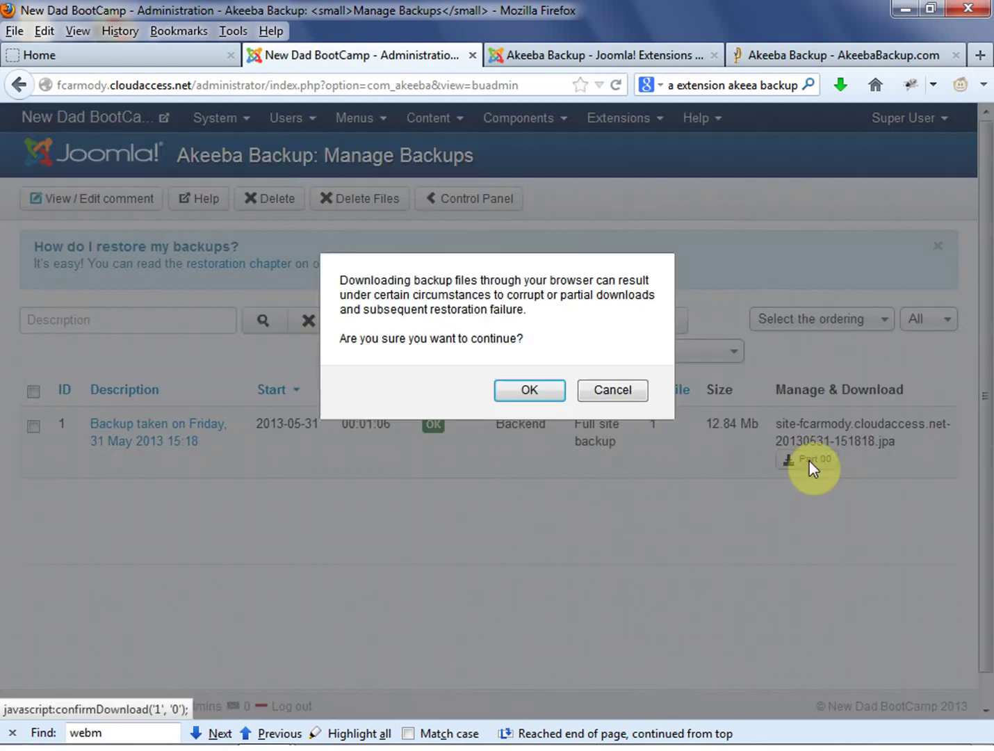
{"action": "left_click", "coordinate": [530, 400]}
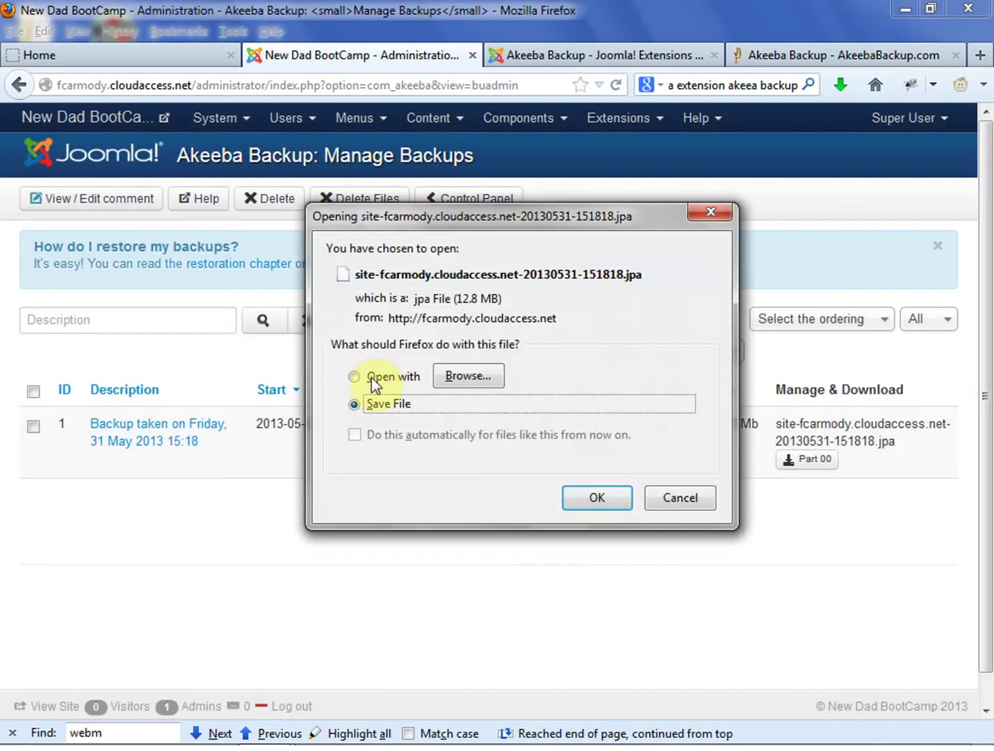
{"action": "left_click_drag", "start_coordinate": [538, 214], "coordinate": [433, 183]}
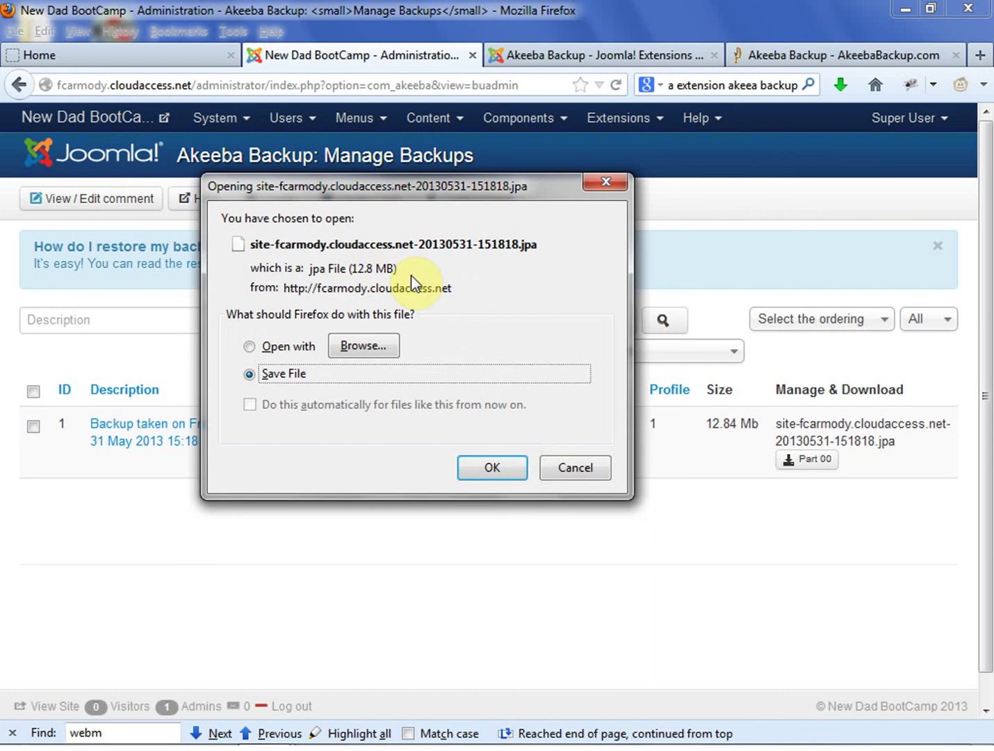
{"action": "left_click", "coordinate": [490, 467]}
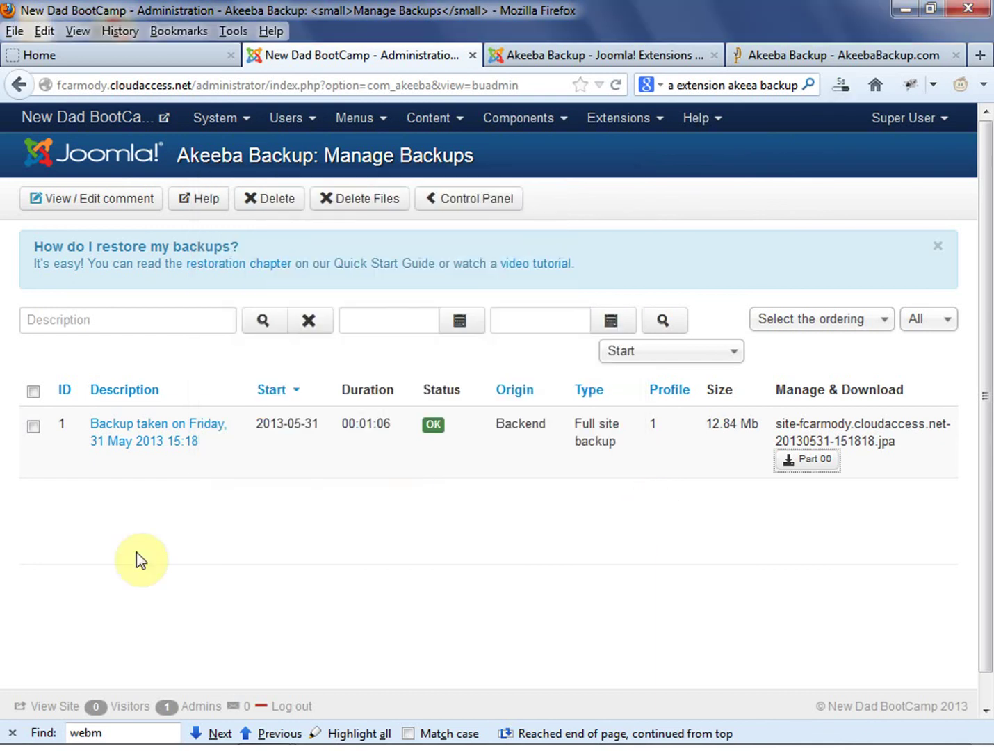
{"action": "left_click", "coordinate": [842, 89]}
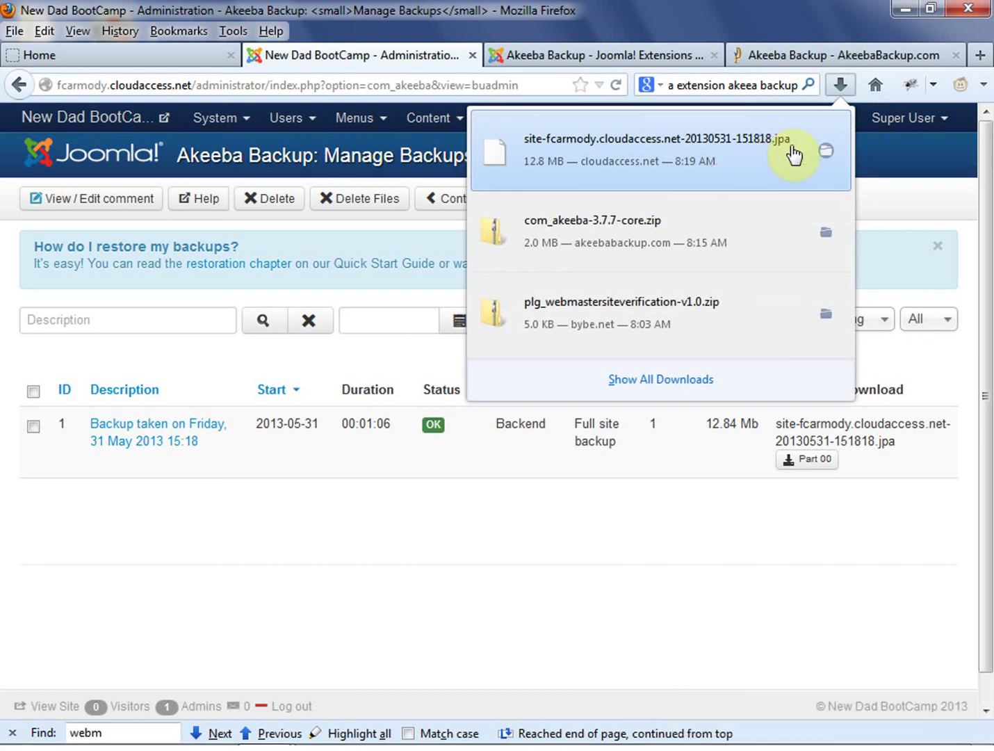
{"action": "left_click", "coordinate": [769, 556]}
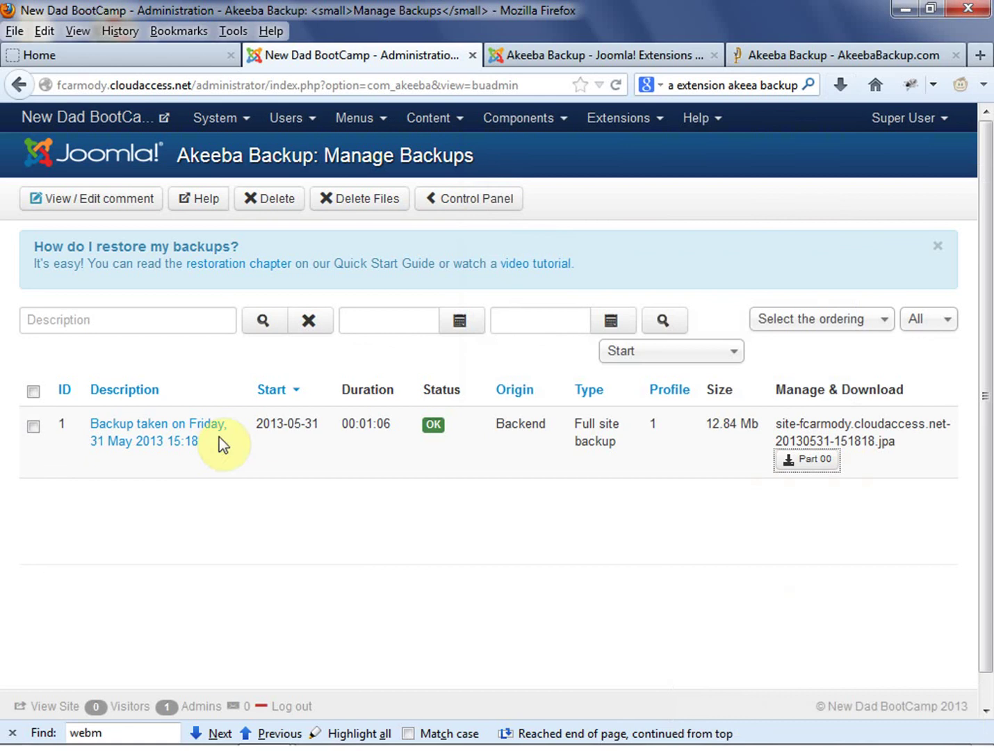
{"action": "left_click", "coordinate": [142, 438]}
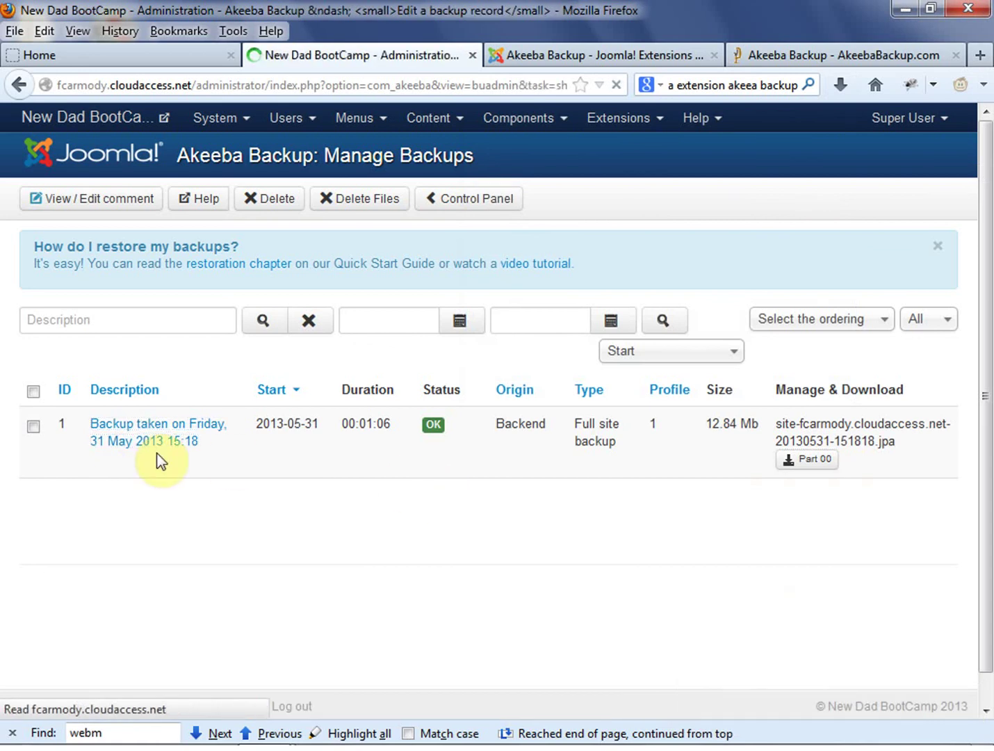
{"action": "scroll", "coordinate": [841, 443], "scroll_direction": "down", "scroll_amount": 3}
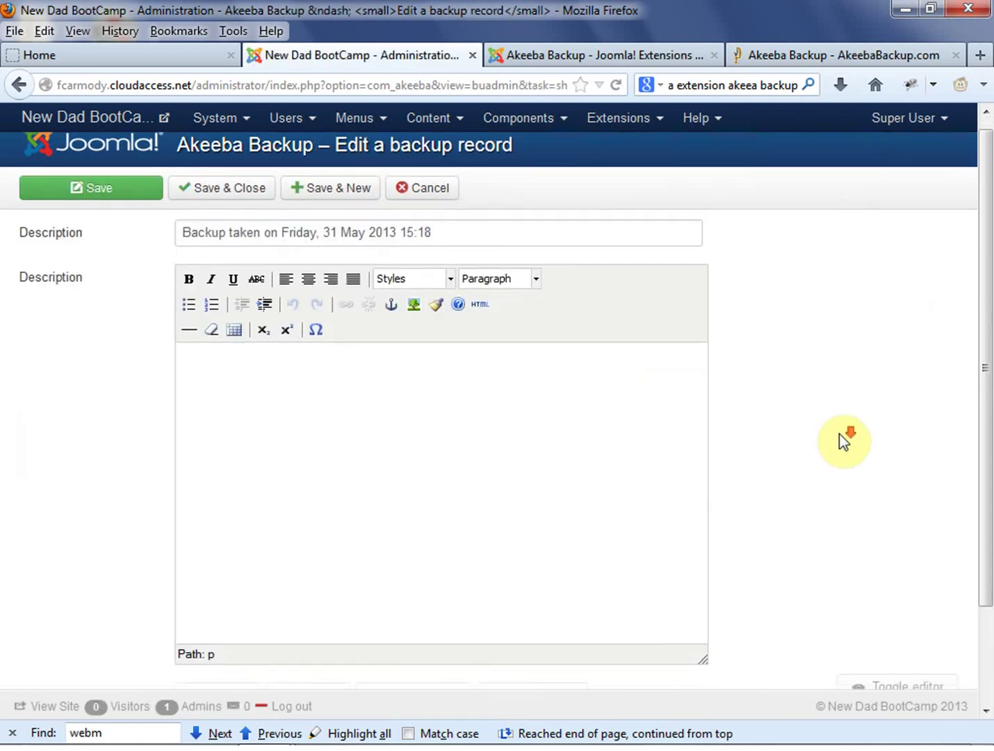
{"action": "scroll", "coordinate": [841, 443], "scroll_direction": "up", "scroll_amount": 3}
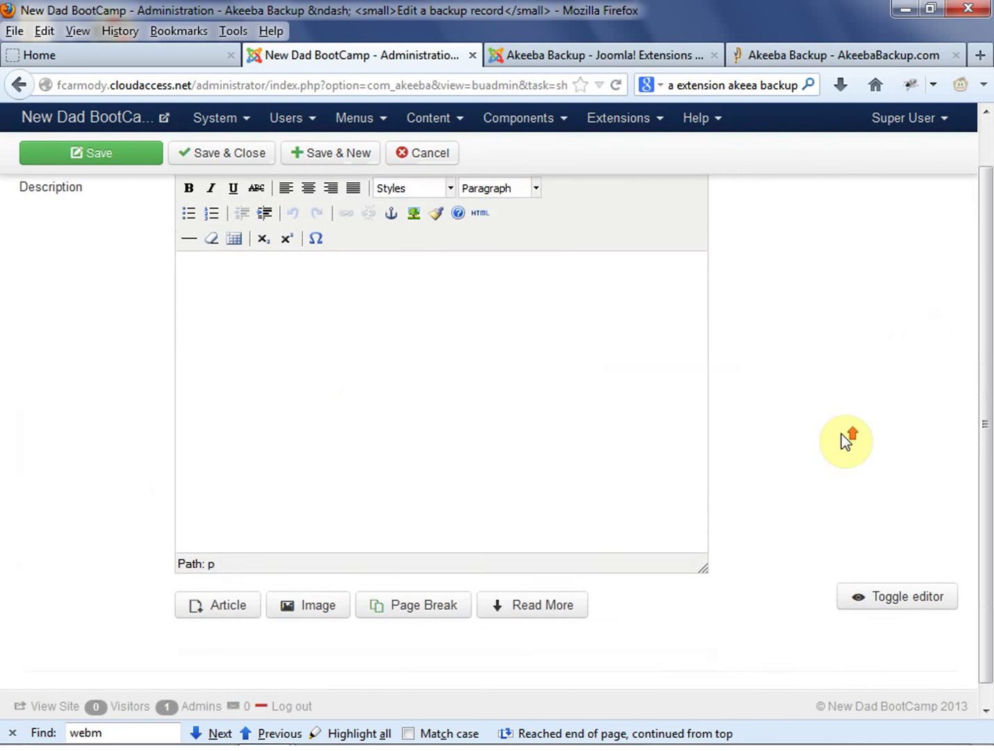
{"action": "left_click", "coordinate": [435, 203]}
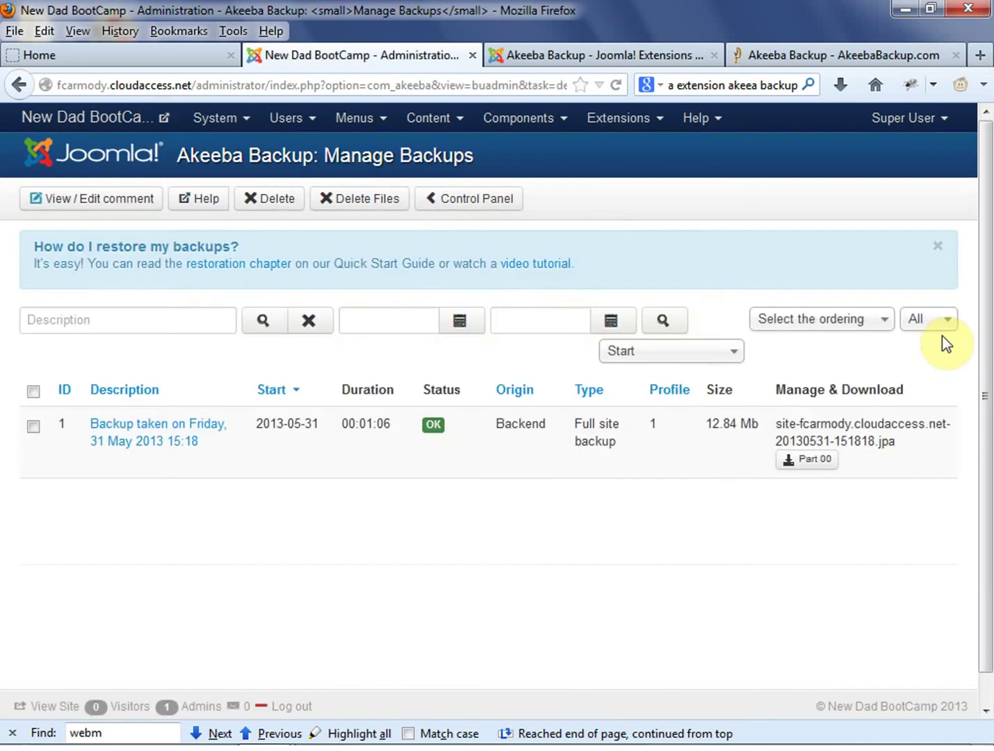
- Go back to the Akeeba Backup control panel and review the 31 May 2013 backup statistics
{"action": "left_click", "coordinate": [479, 202]}
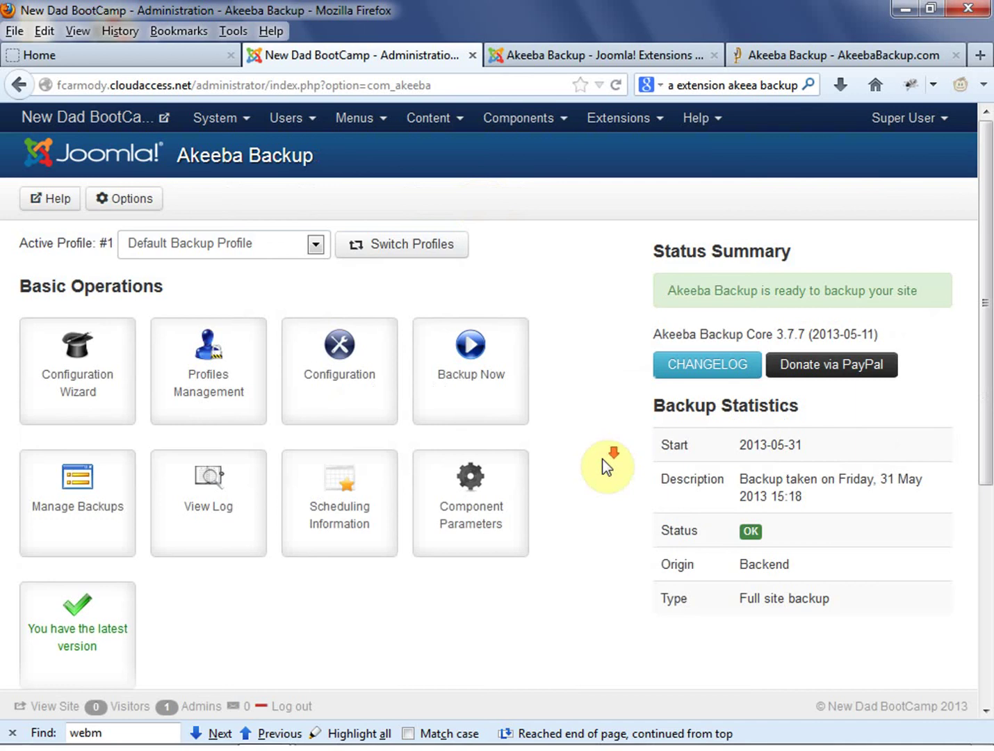
{"action": "scroll", "coordinate": [606, 467], "scroll_direction": "down", "scroll_amount": 5}
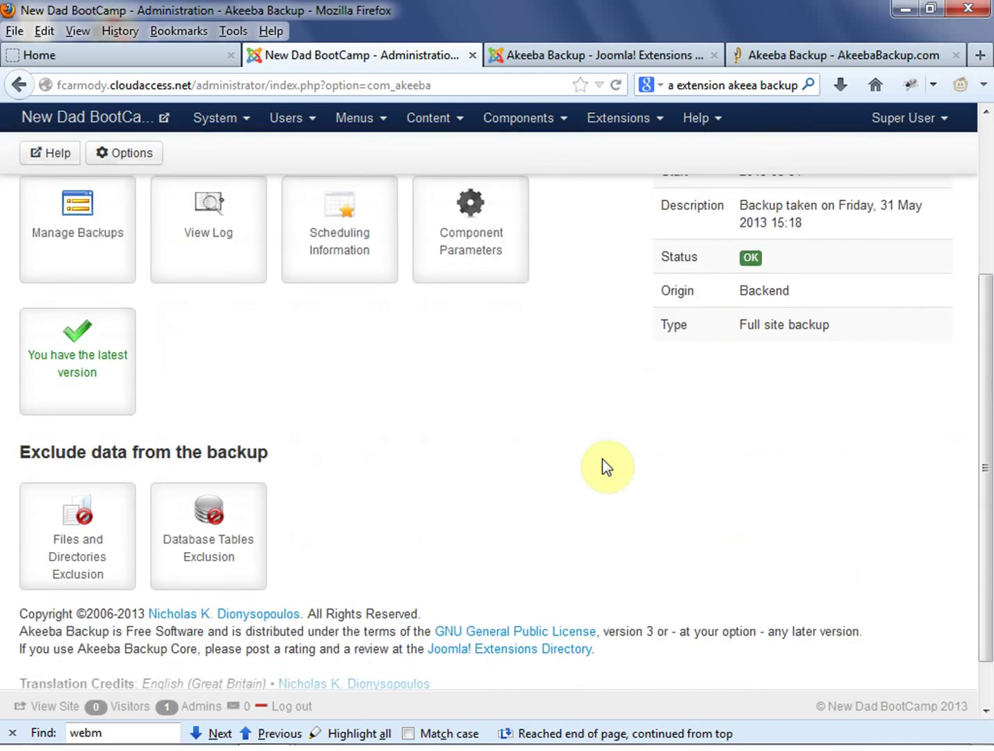
{"action": "scroll", "coordinate": [606, 468], "scroll_direction": "up", "scroll_amount": 5}
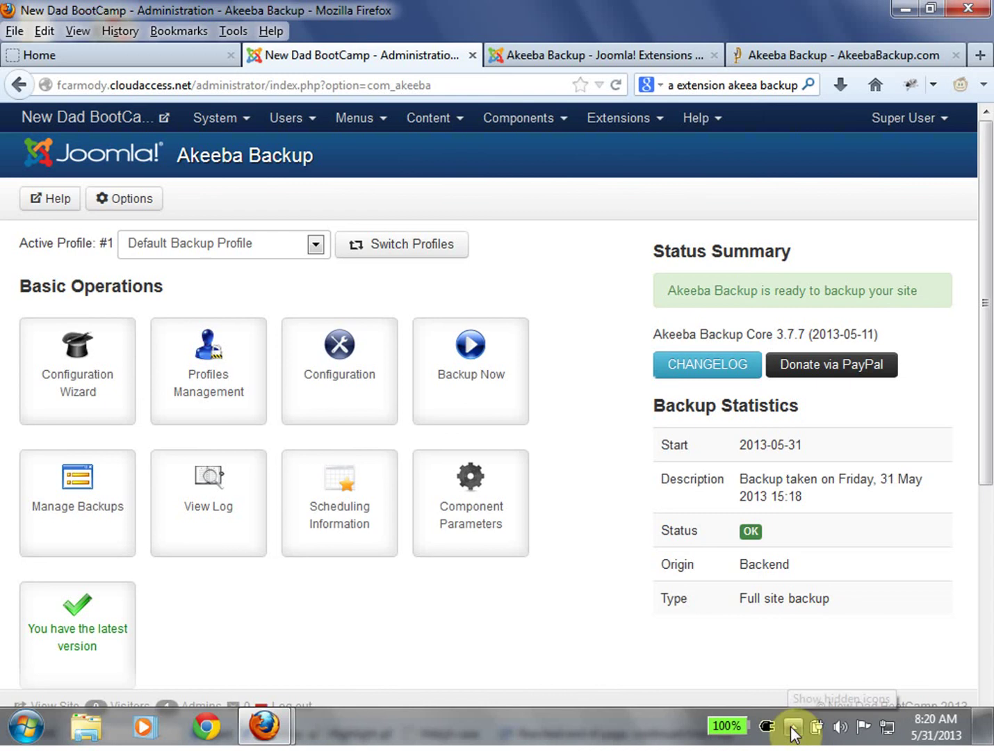
- Look at the Joomla Extensions Directory page, then return to the site administration
{"action": "left_click", "coordinate": [792, 726]}
{"action": "right_click", "coordinate": [839, 598]}
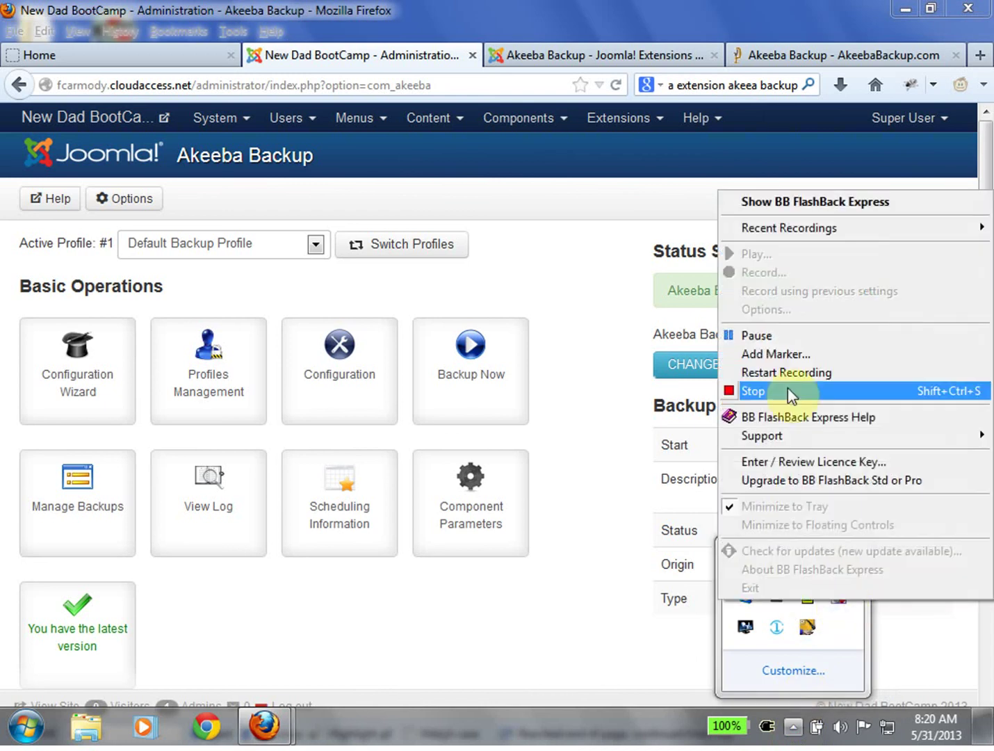
{"action": "left_click", "coordinate": [767, 334]}
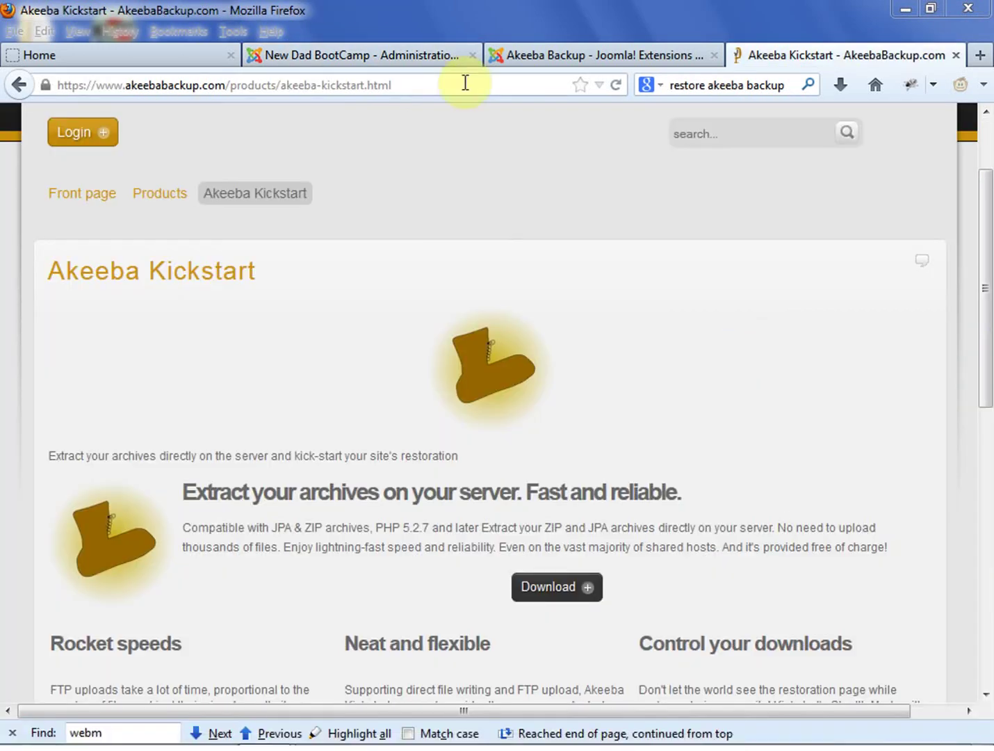
{"action": "left_click", "coordinate": [570, 57]}
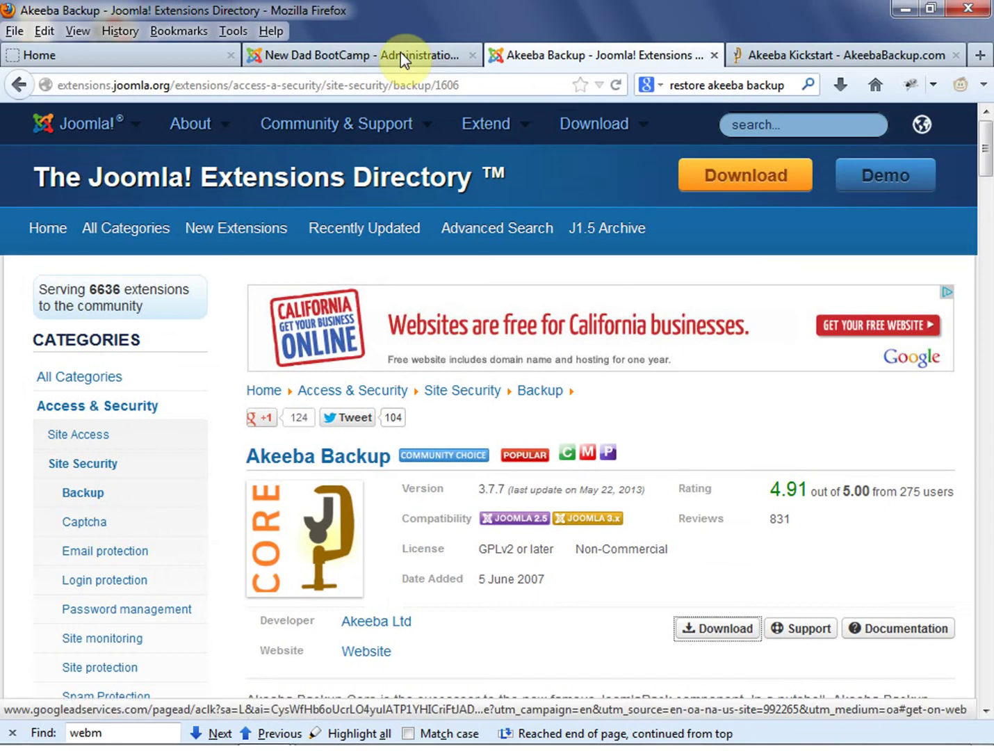
{"action": "left_click", "coordinate": [401, 55]}
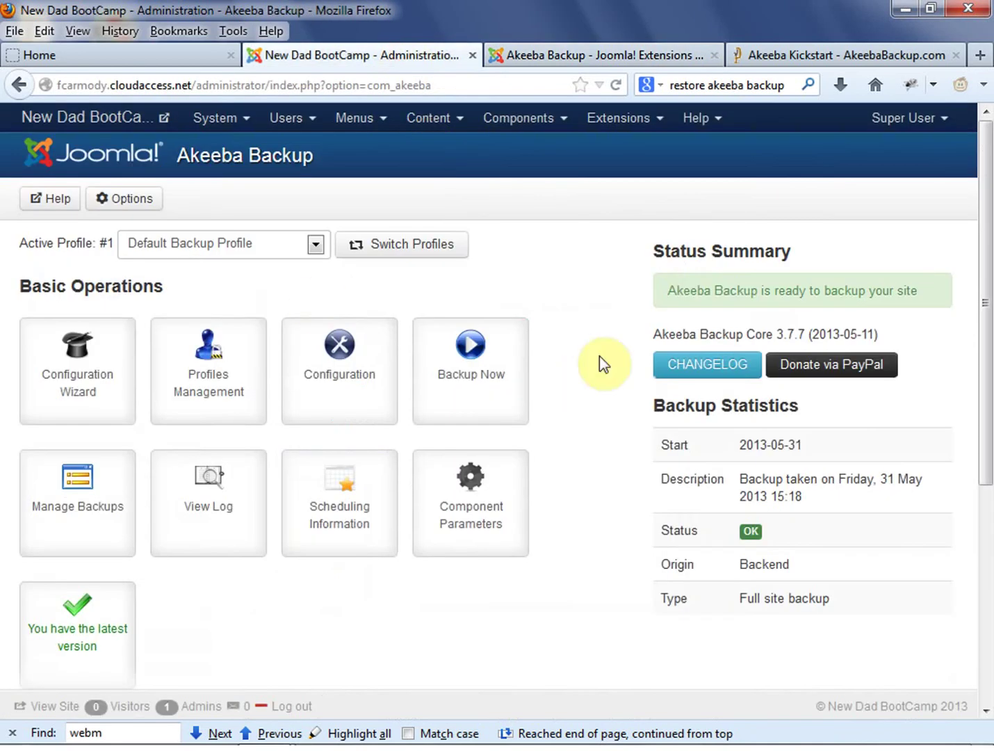
- Switch to the Akeeba Kickstart page on akeebabackup.com and read through the product details
{"action": "left_click", "coordinate": [826, 56]}
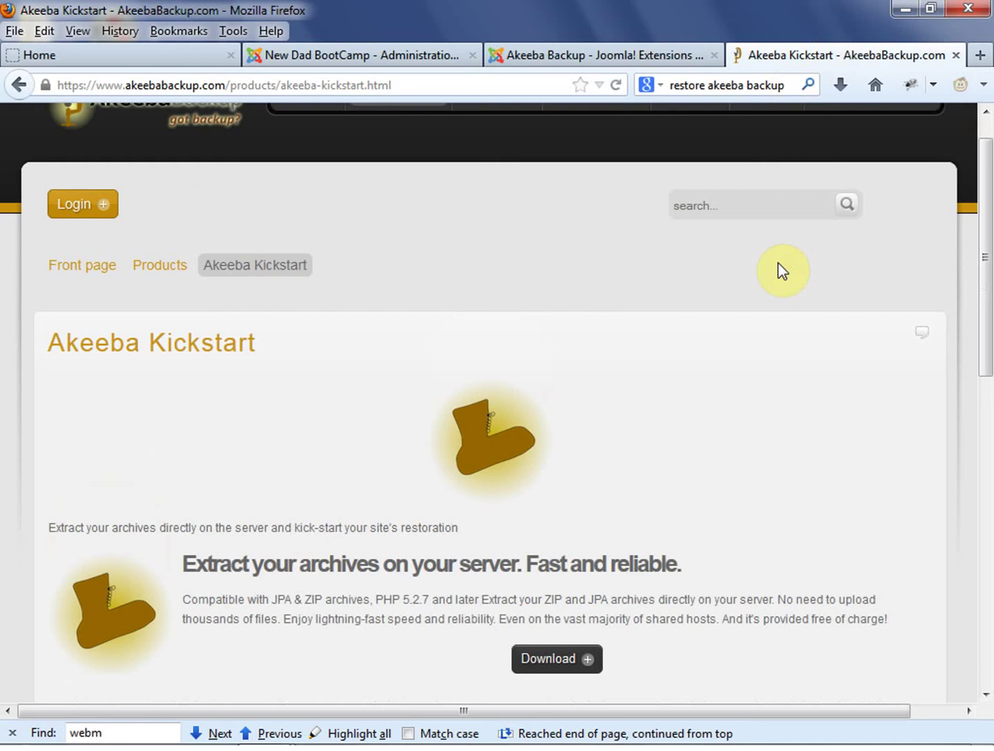
{"action": "scroll", "coordinate": [778, 270], "scroll_direction": "up", "scroll_amount": 1}
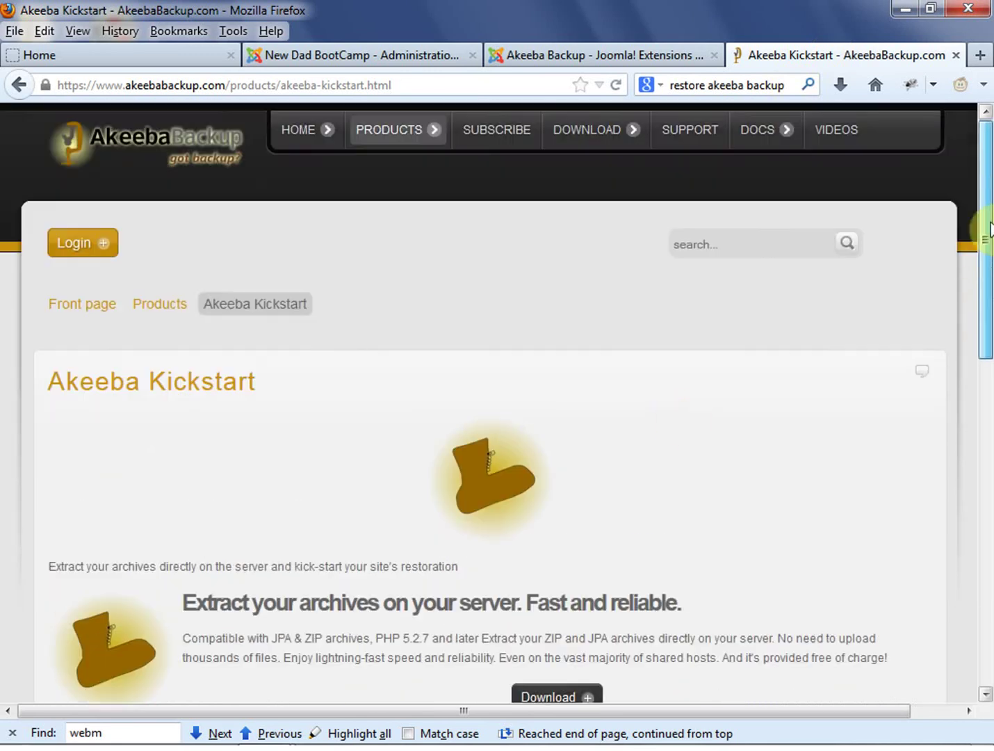
{"action": "scroll", "coordinate": [687, 411], "scroll_direction": "down", "scroll_amount": 3}
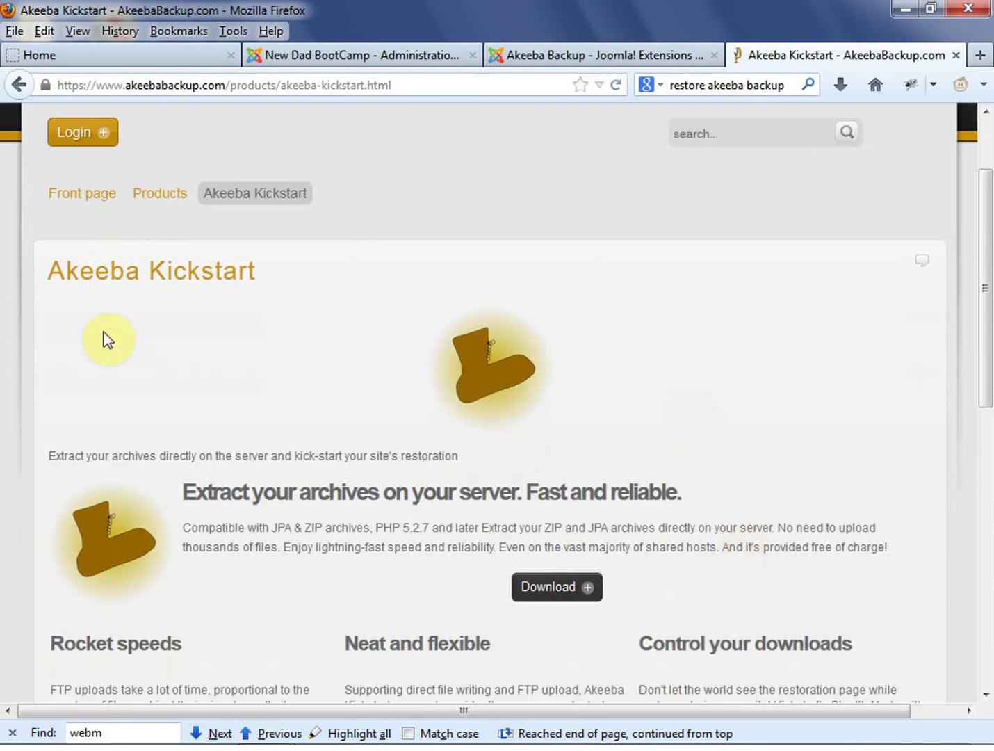
{"action": "left_click_drag", "start_coordinate": [260, 274], "coordinate": [33, 270]}
{"action": "left_click", "coordinate": [366, 322]}
{"action": "scroll", "coordinate": [363, 321], "scroll_direction": "up", "scroll_amount": 3}
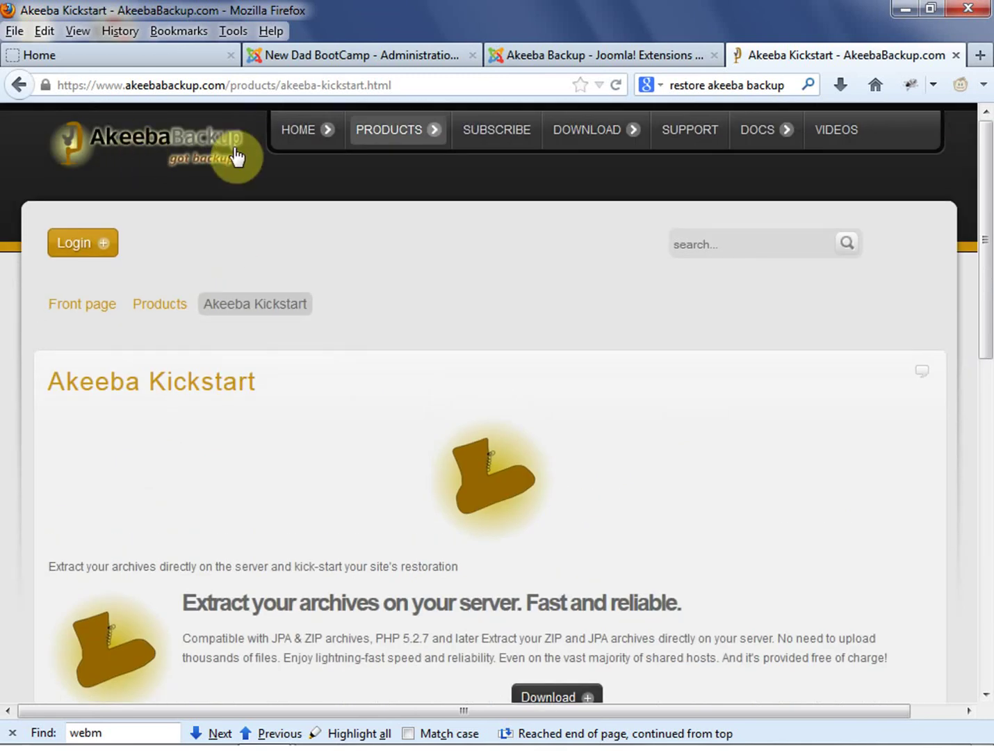
{"action": "scroll", "coordinate": [332, 410], "scroll_direction": "down", "scroll_amount": 9}
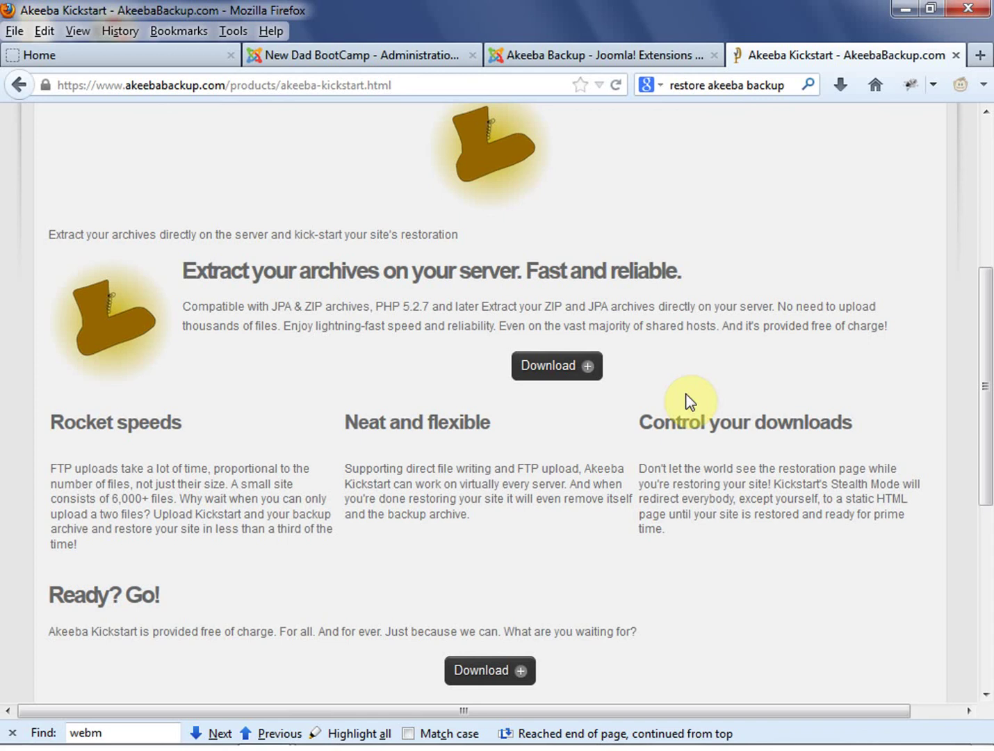
{"action": "scroll", "coordinate": [688, 401], "scroll_direction": "up", "scroll_amount": 3}
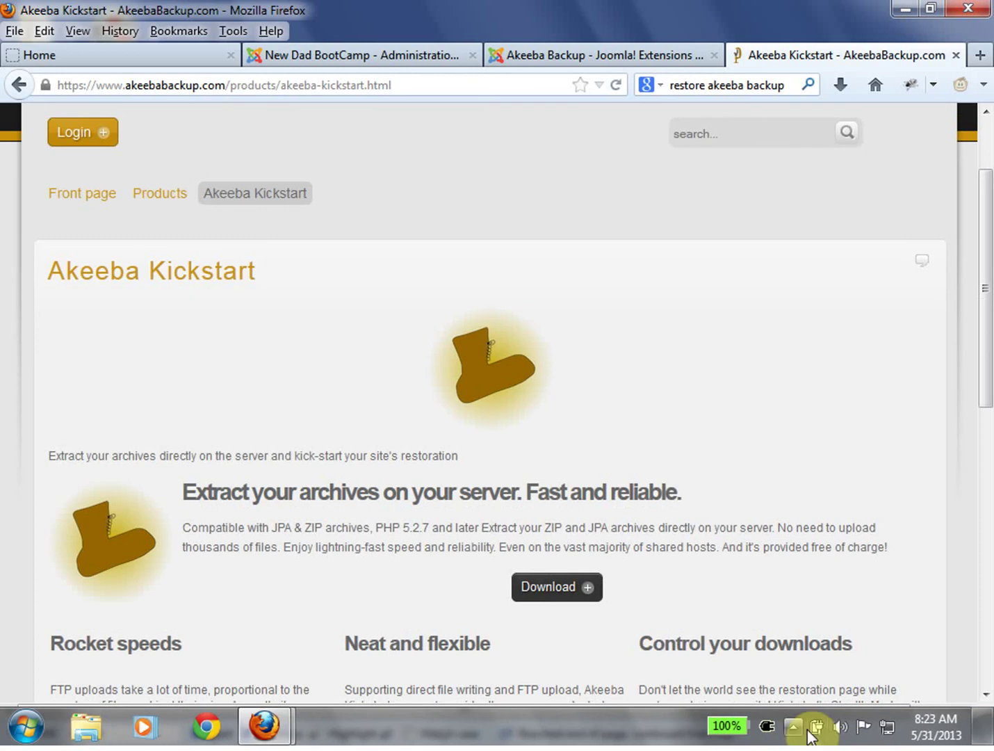
{"action": "left_click", "coordinate": [792, 728]}
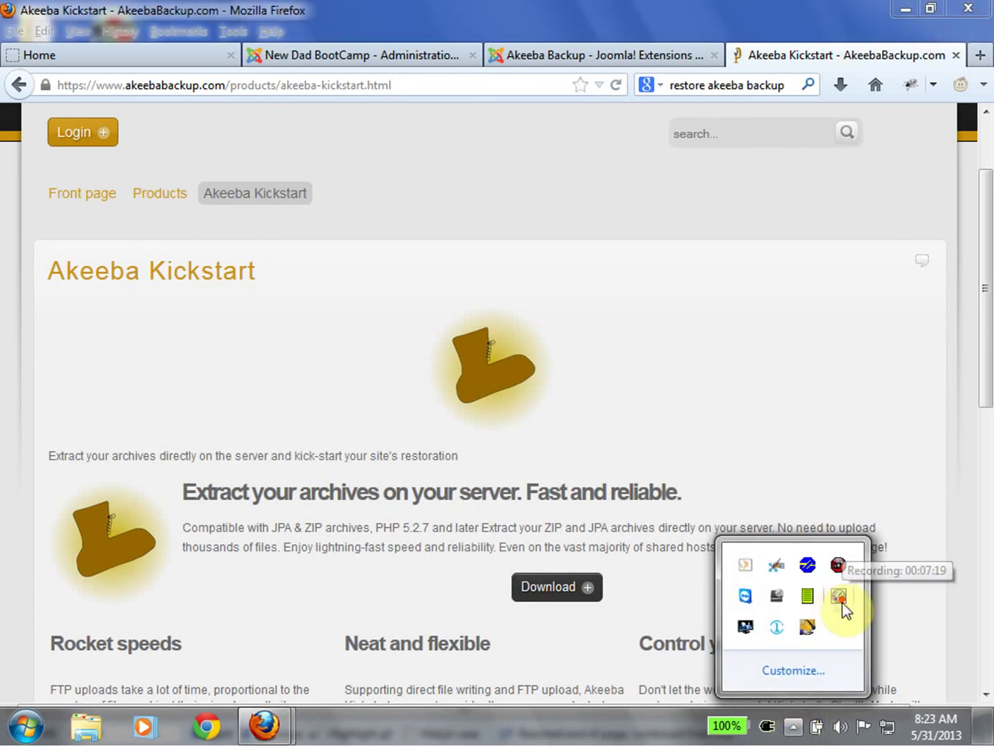